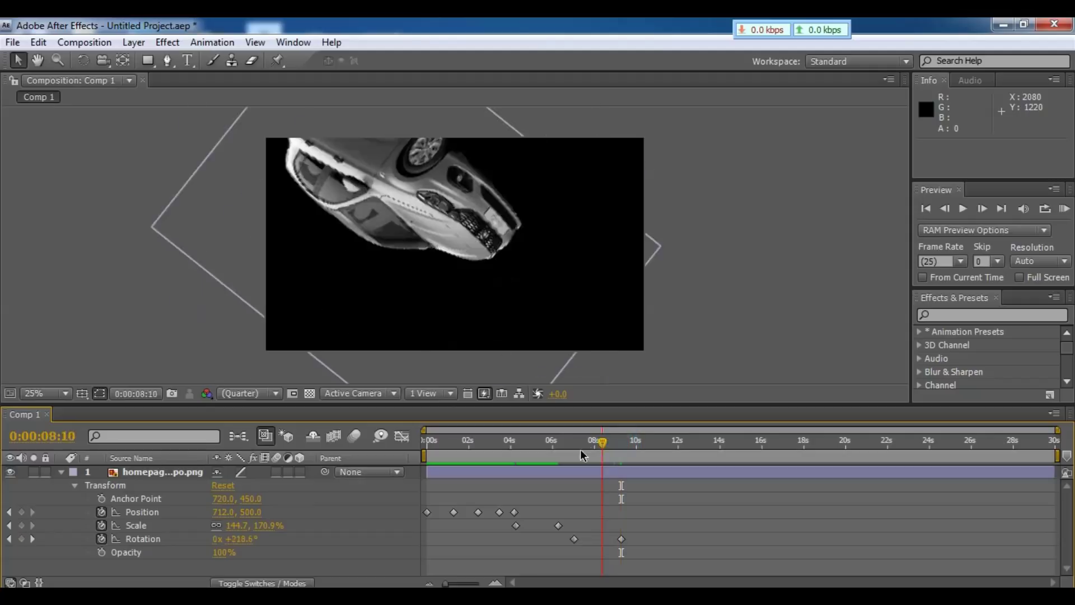
# Preview the car animation and bend the motion path by raising its middle vertex
pyautogui.press('space')
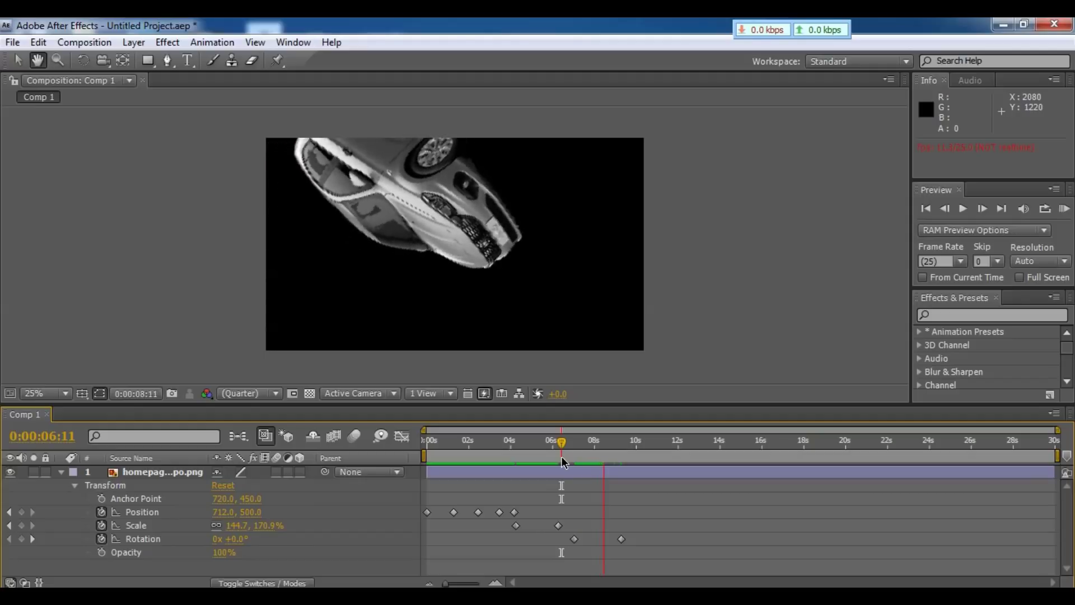
pyautogui.press('space')
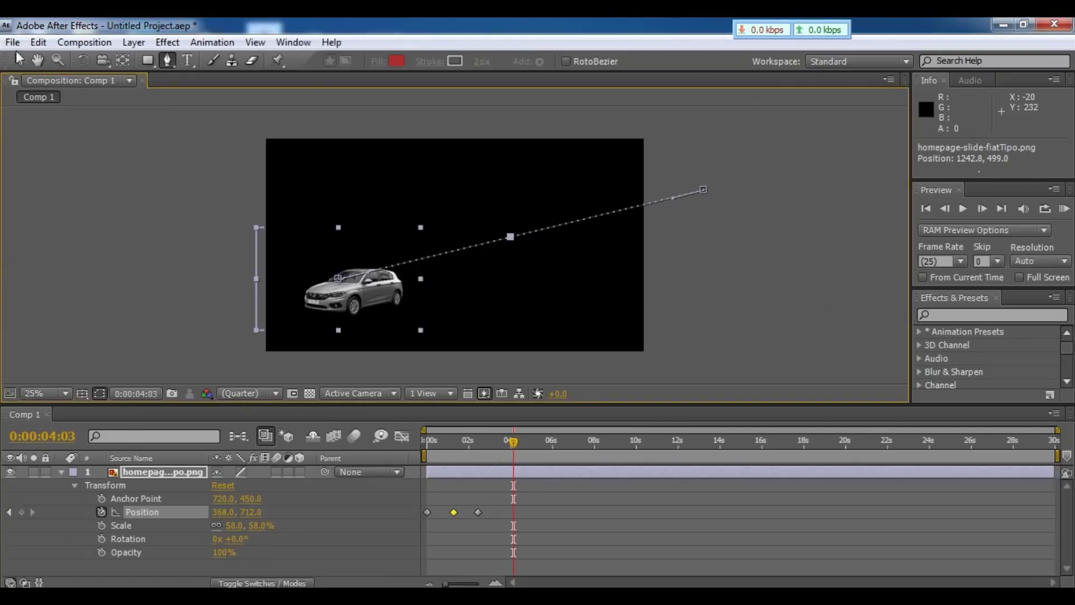
pyautogui.press('v')
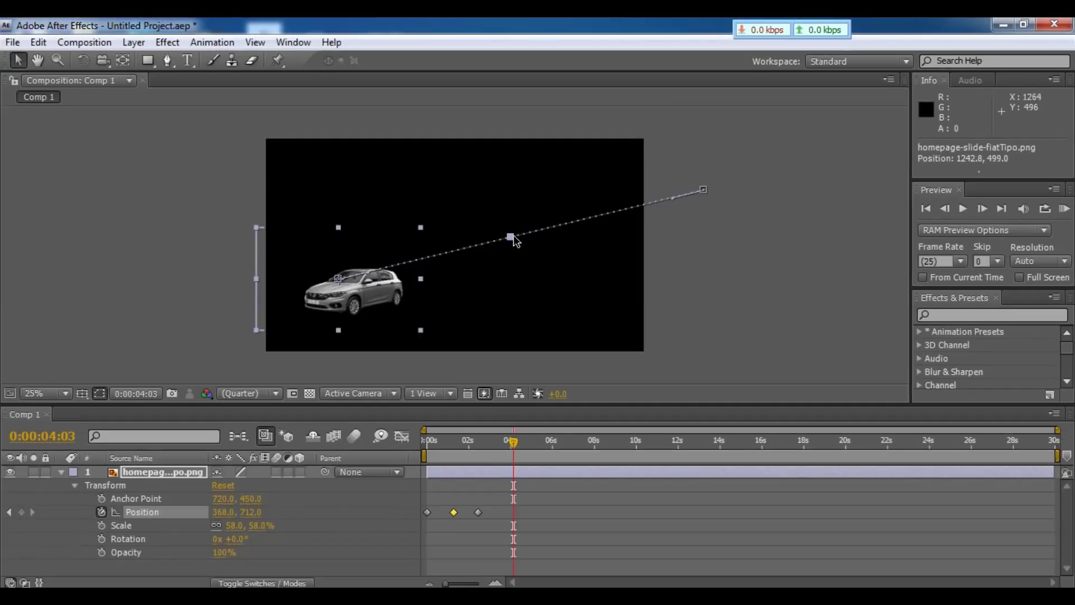
pyautogui.moveTo(510, 237); pyautogui.dragTo(469, 179)
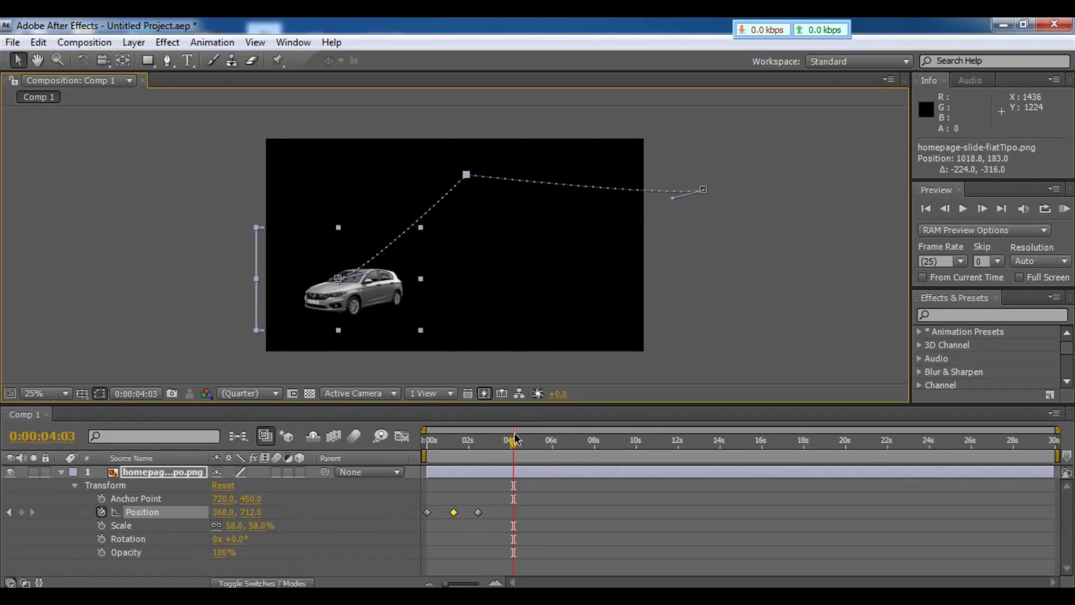
pyautogui.press('space')
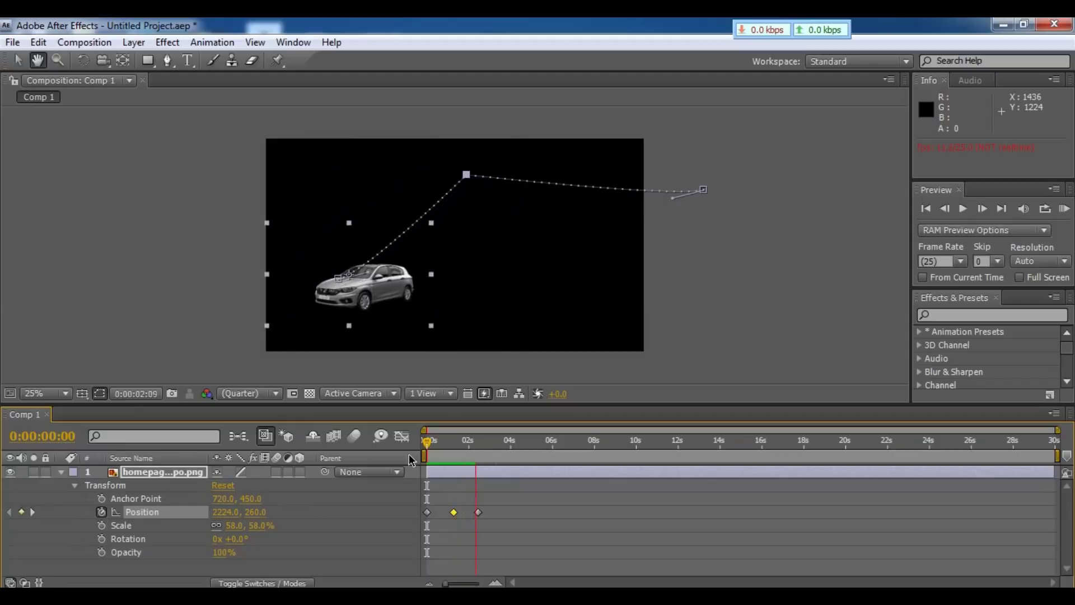
pyautogui.press('space')
# Adjust the middle path point and car position, then preview the curved path from the start
pyautogui.moveTo(468, 181); pyautogui.dragTo(439, 170)
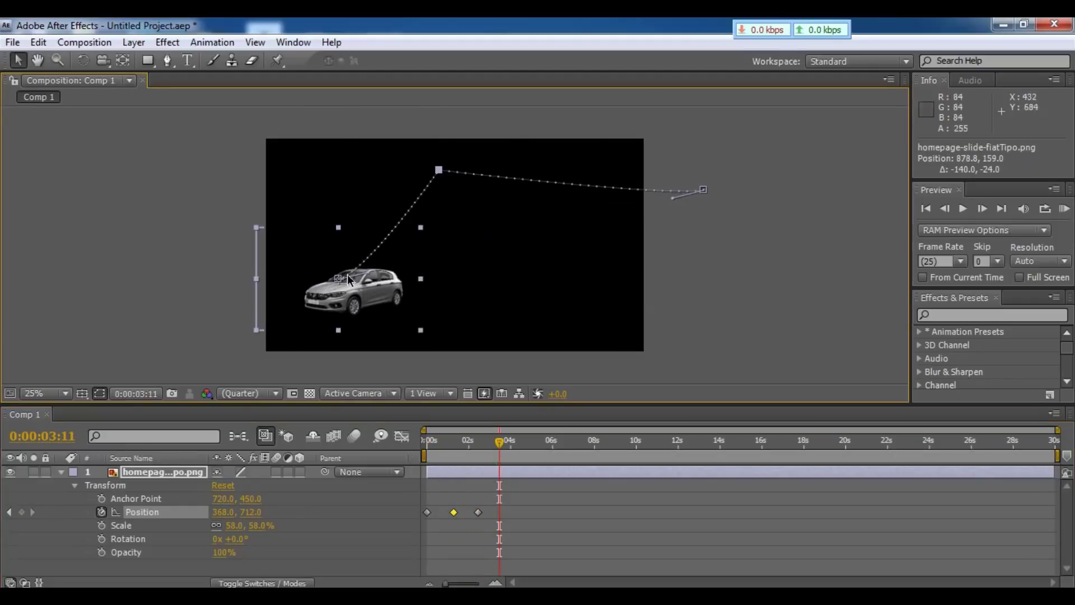
pyautogui.moveTo(347, 274); pyautogui.dragTo(311, 174)
pyautogui.press('Home')
pyautogui.press('space')
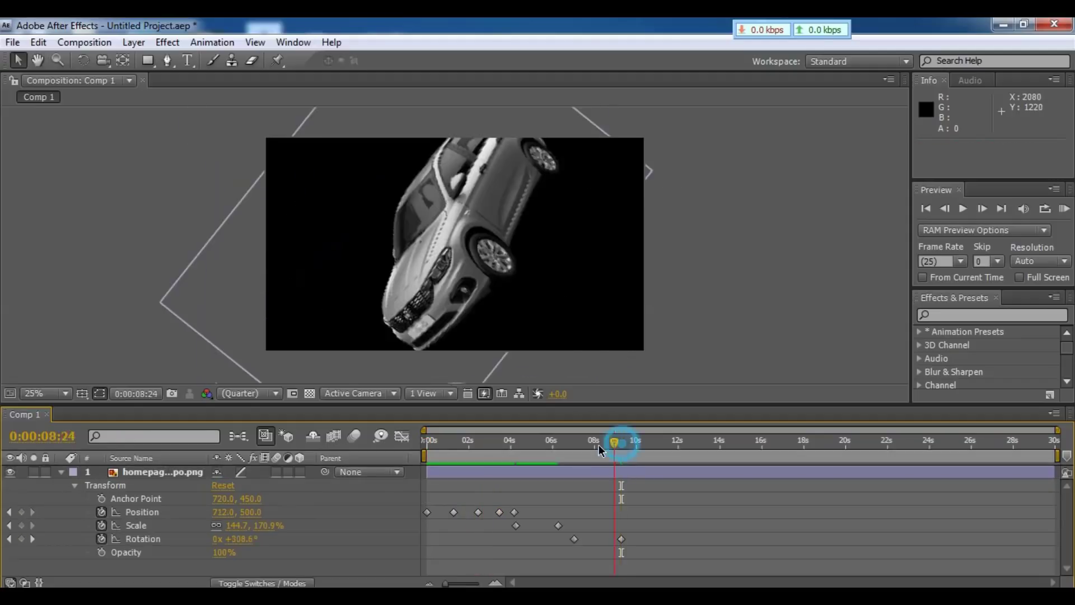
# Preview the scale and rotation animation again from 0:00:06:11
pyautogui.moveTo(616, 440); pyautogui.dragTo(563, 460)
pyautogui.press('space')
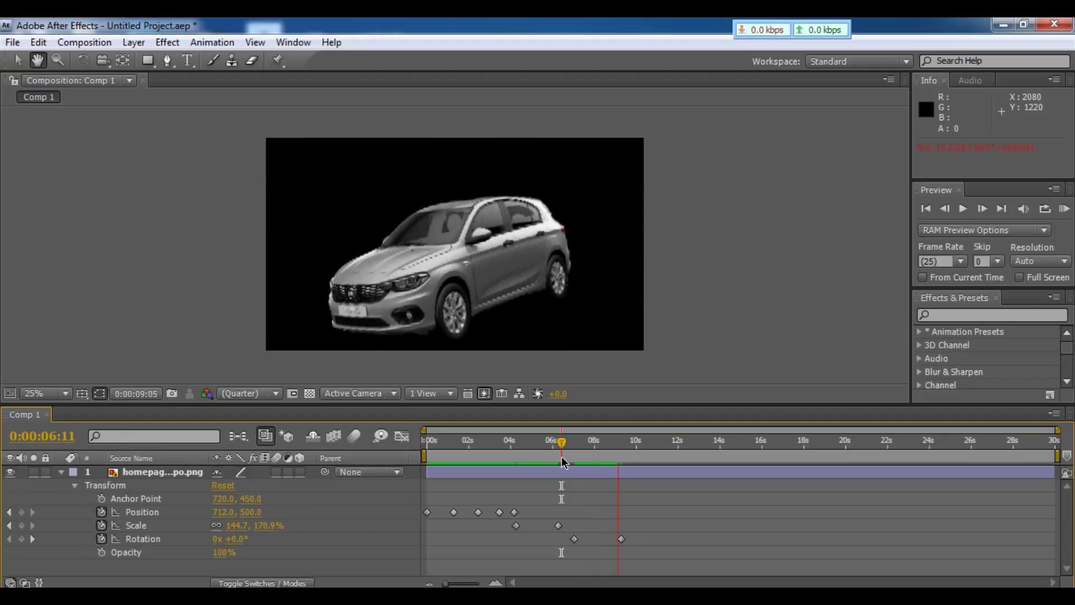
pyautogui.click(563, 462)
pyautogui.click(561, 462)
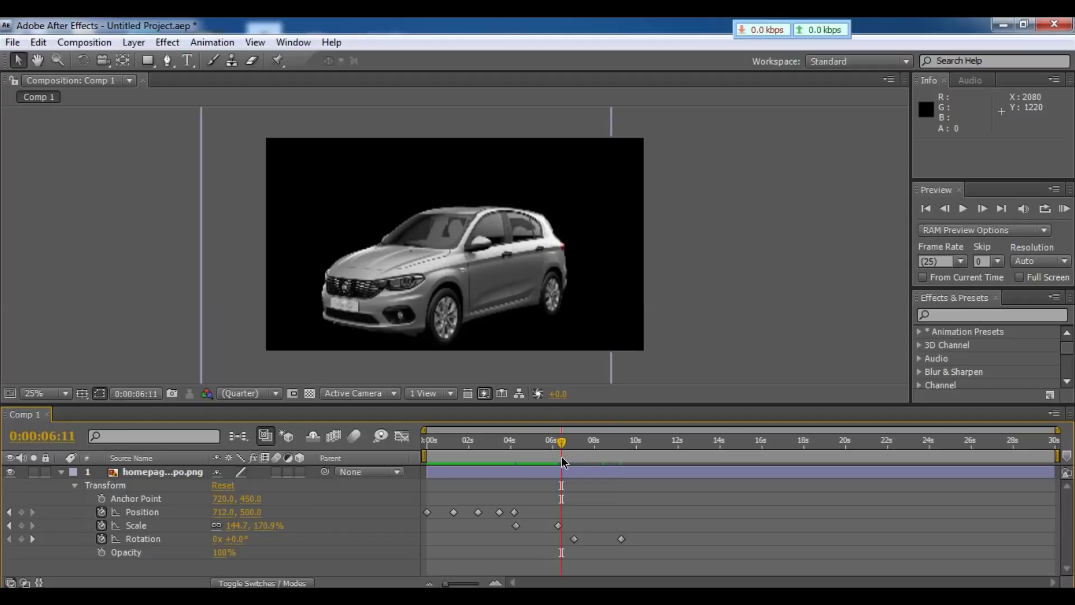
pyautogui.press('h')
pyautogui.press('KP_0')
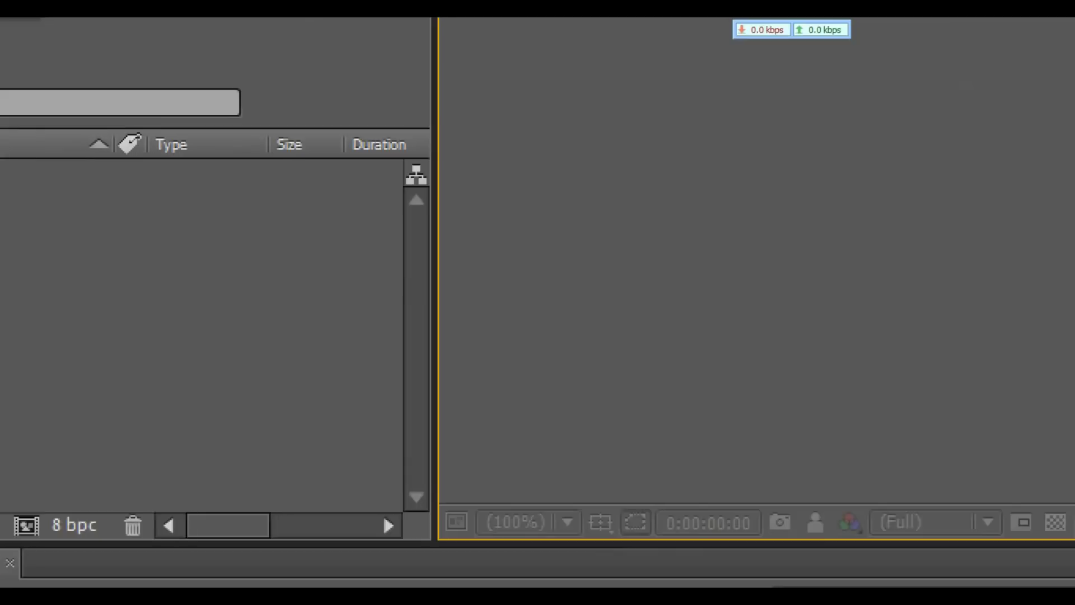
# Open Composition Settings for a new Comp 1 (NTSC DV, 720×480, 29.97 fps, 30 s)
pyautogui.doubleClick(67, 267)
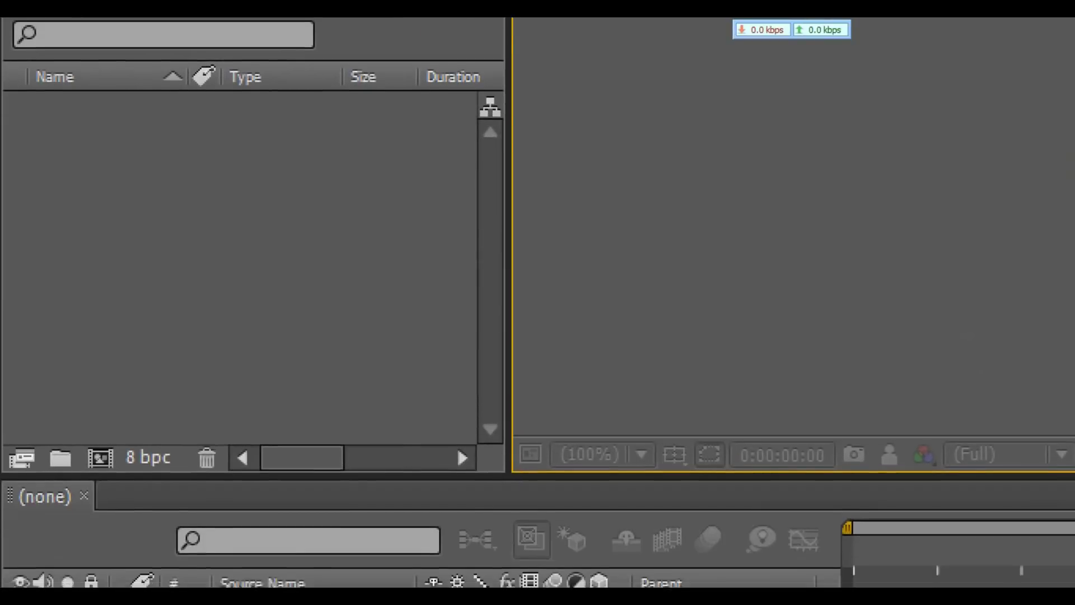
pyautogui.click(21, 354)
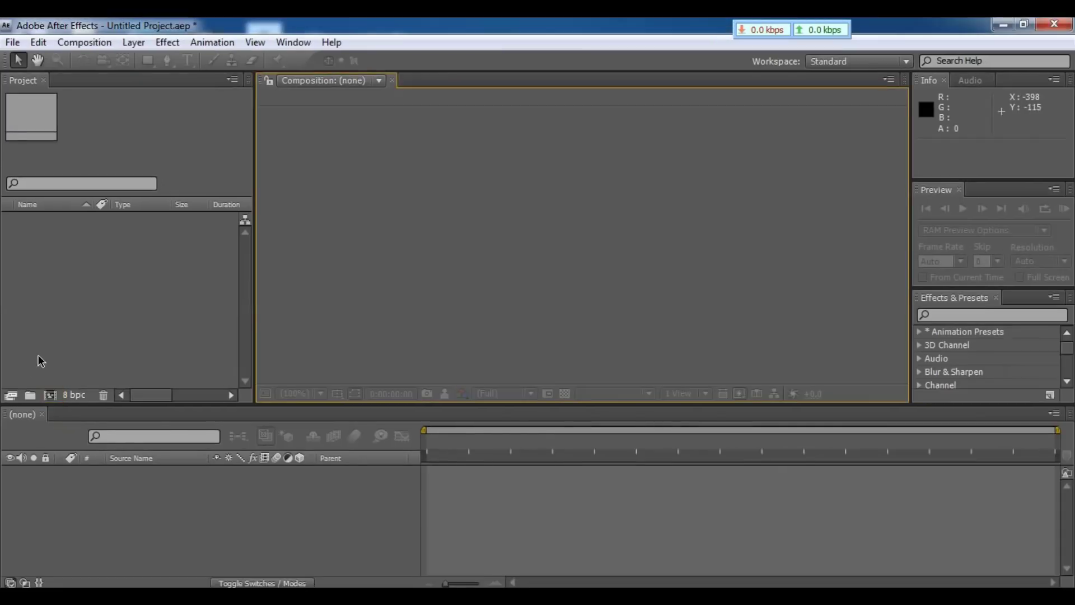
pyautogui.click(102, 436)
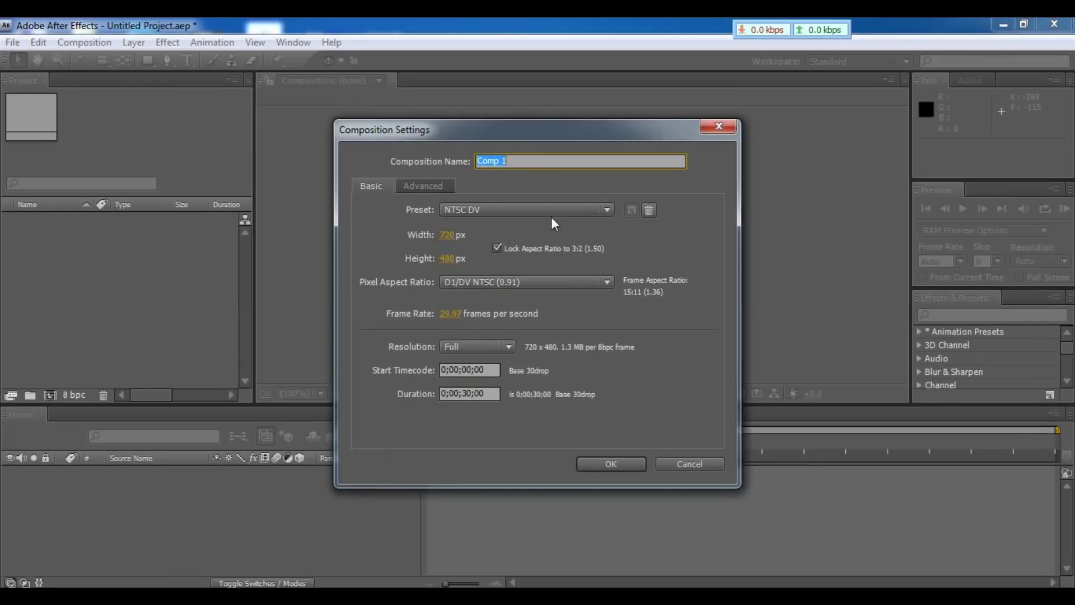
# Apply the HDTV 1080 25 preset (1920×1080, 25 fps) and create Comp 1
pyautogui.click(679, 185)
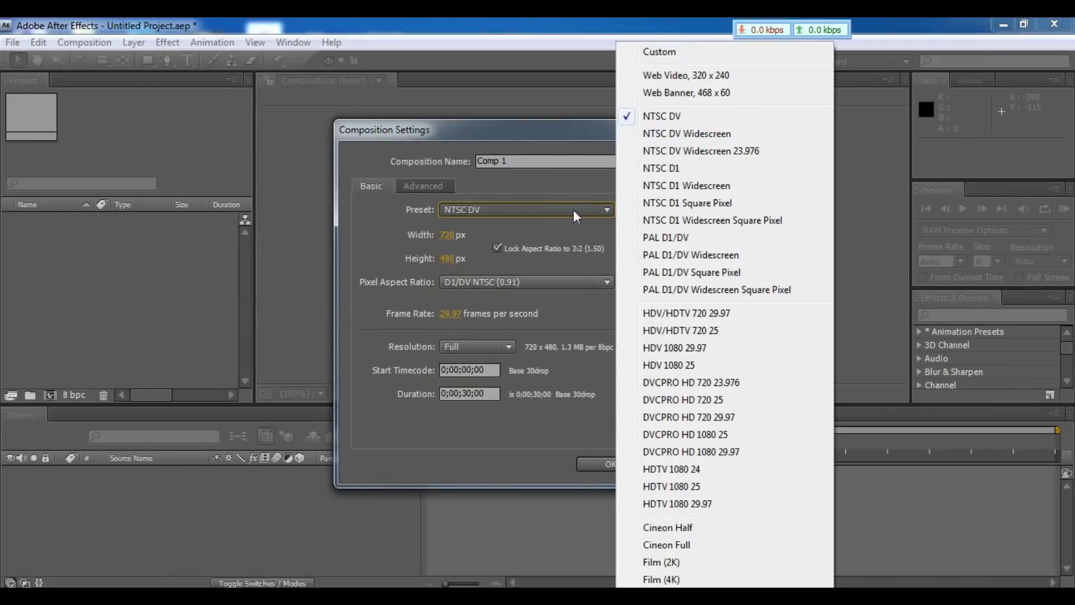
pyautogui.click(696, 487)
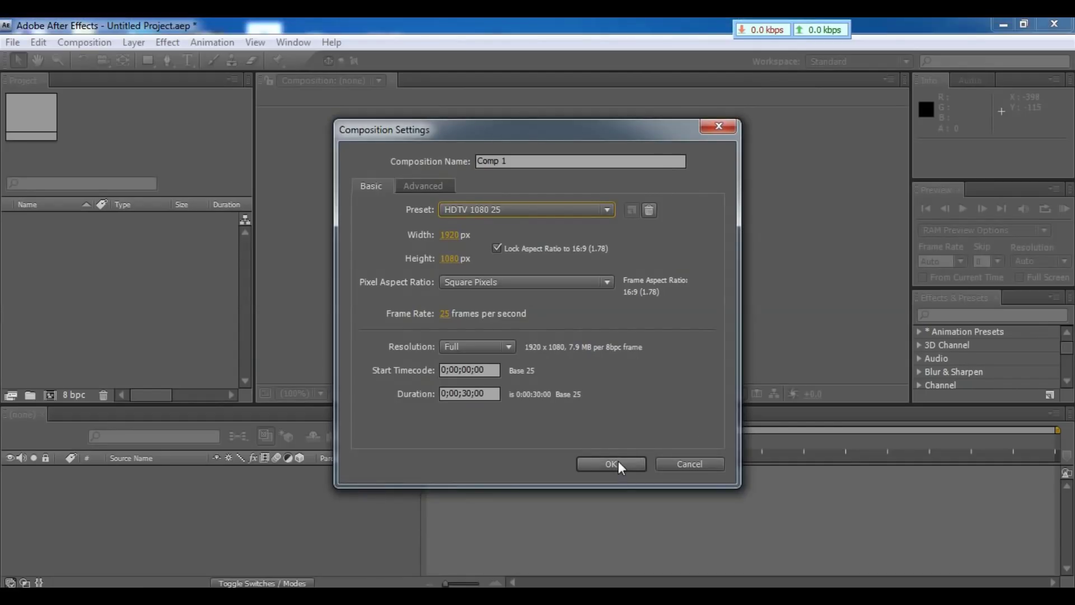
pyautogui.click(619, 461)
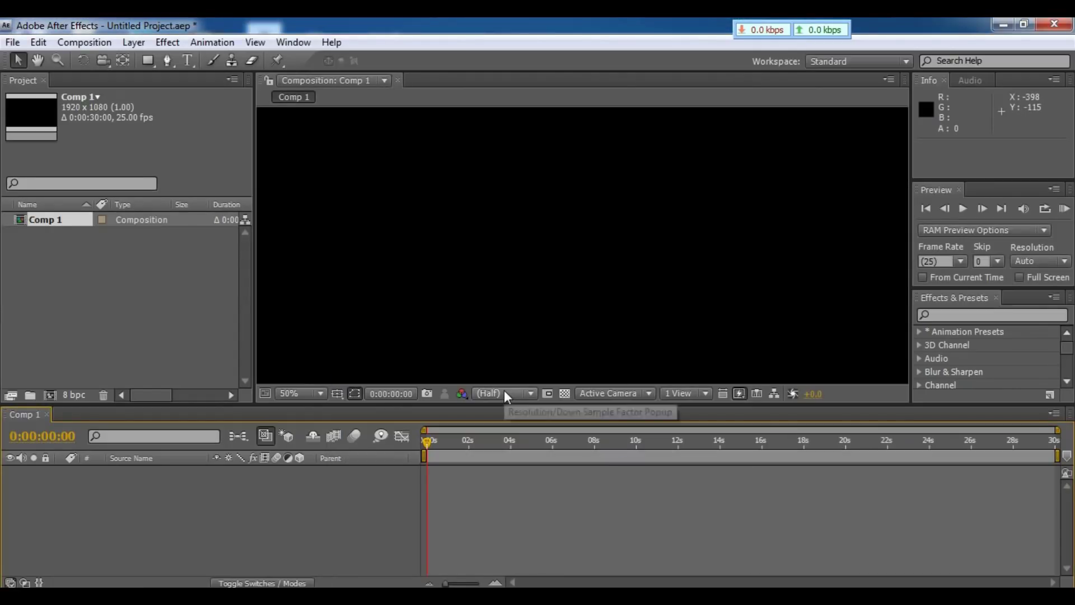
# Zoom the viewer out to show the whole frame, then dismiss the Project panel's Import menu
pyautogui.press(',')
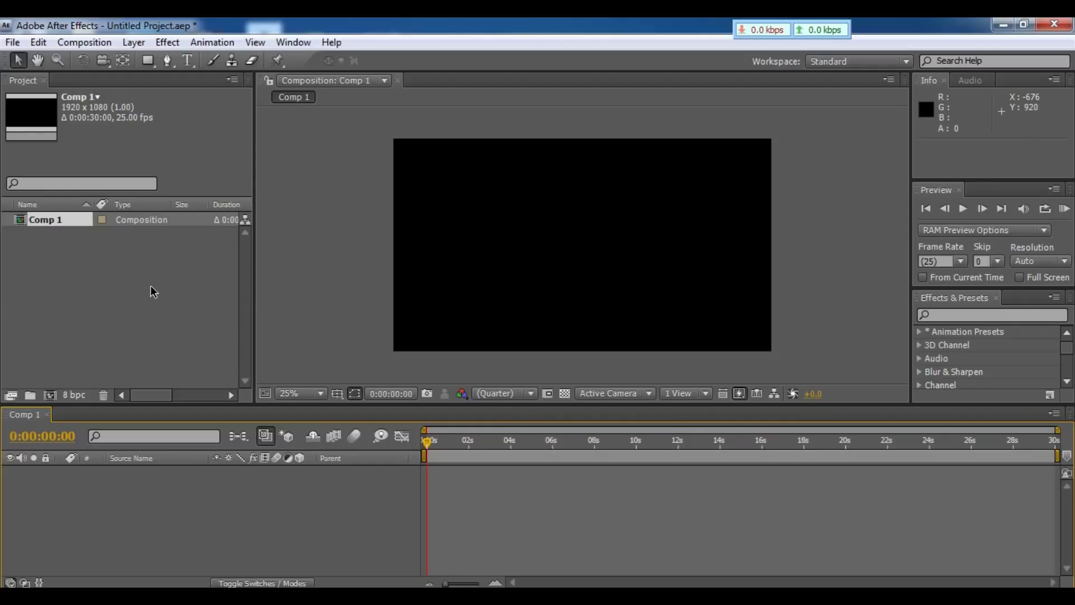
pyautogui.rightClick(132, 281)
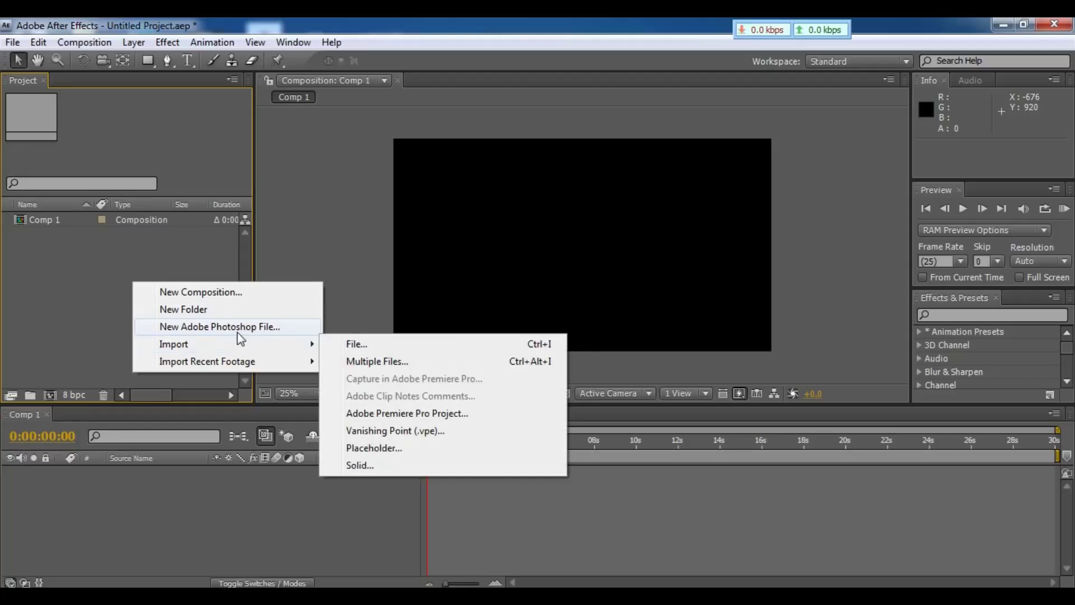
pyautogui.click(93, 271)
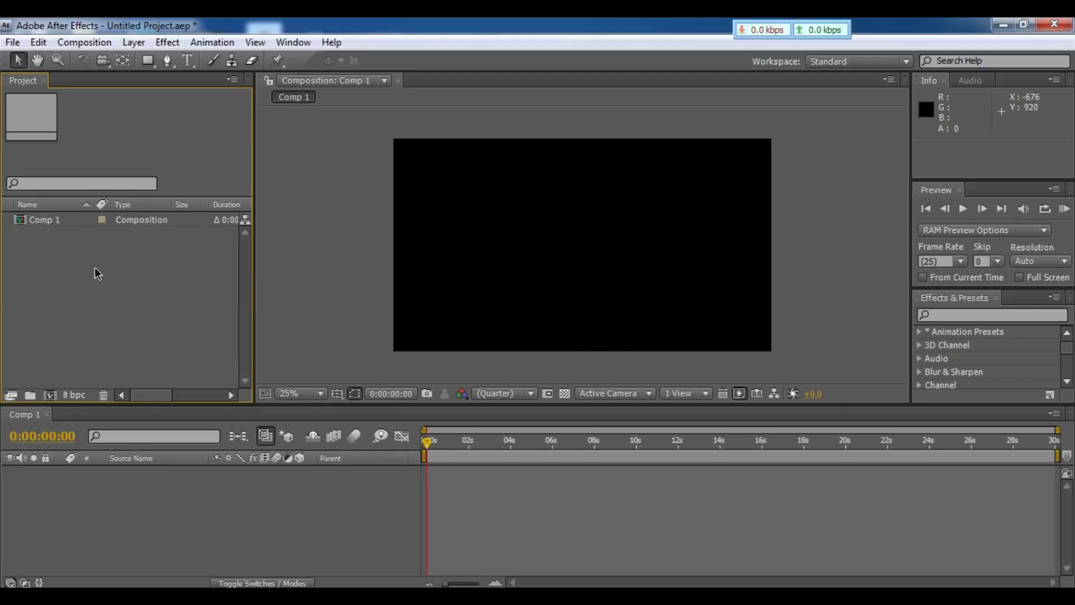
# Minimize After Effects and drag homepage-slide-fiatTipo.png from the desktop into the Project panel
pyautogui.click(1009, 27)
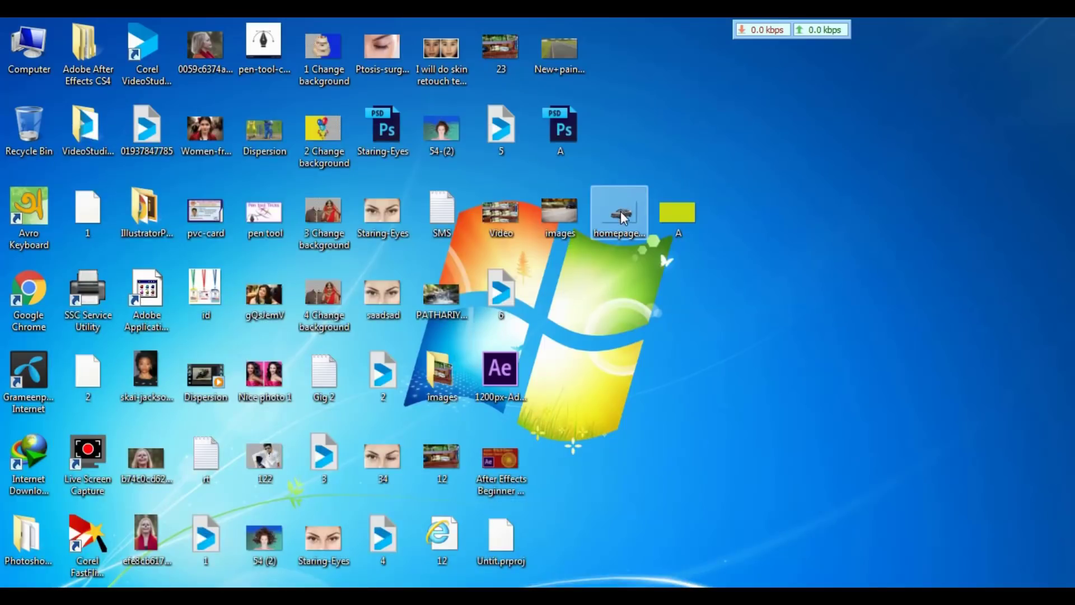
pyautogui.moveTo(622, 216); pyautogui.dragTo(448, 250)
pyautogui.moveTo(130, 275); pyautogui.dragTo(130, 276)
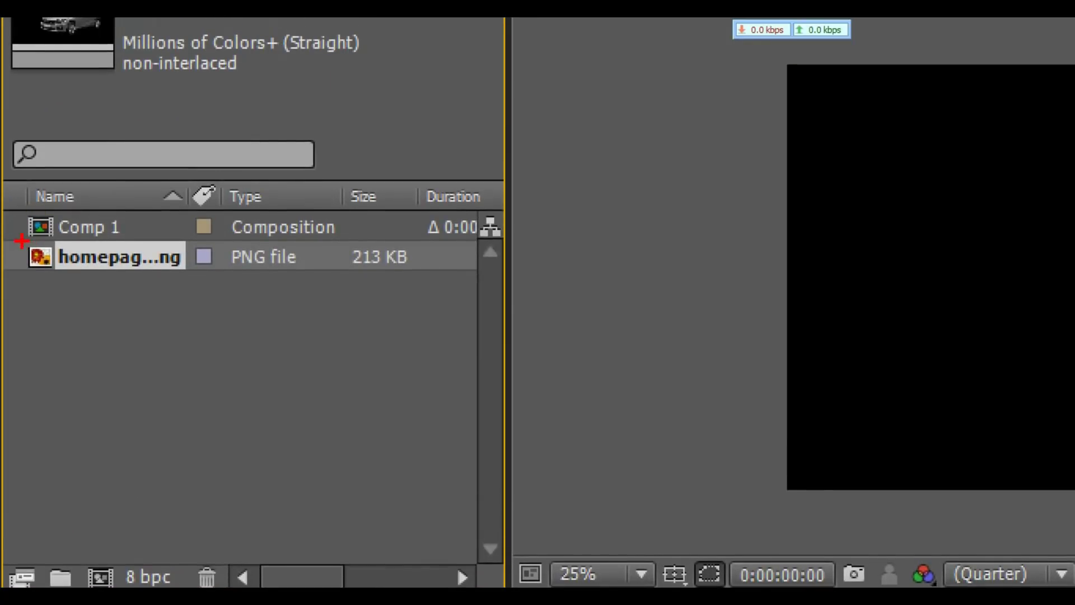
# Place homepage-slide-fiatTipo.png into the Comp 1 timeline as layer 1
pyautogui.moveTo(21, 242); pyautogui.dragTo(175, 291)
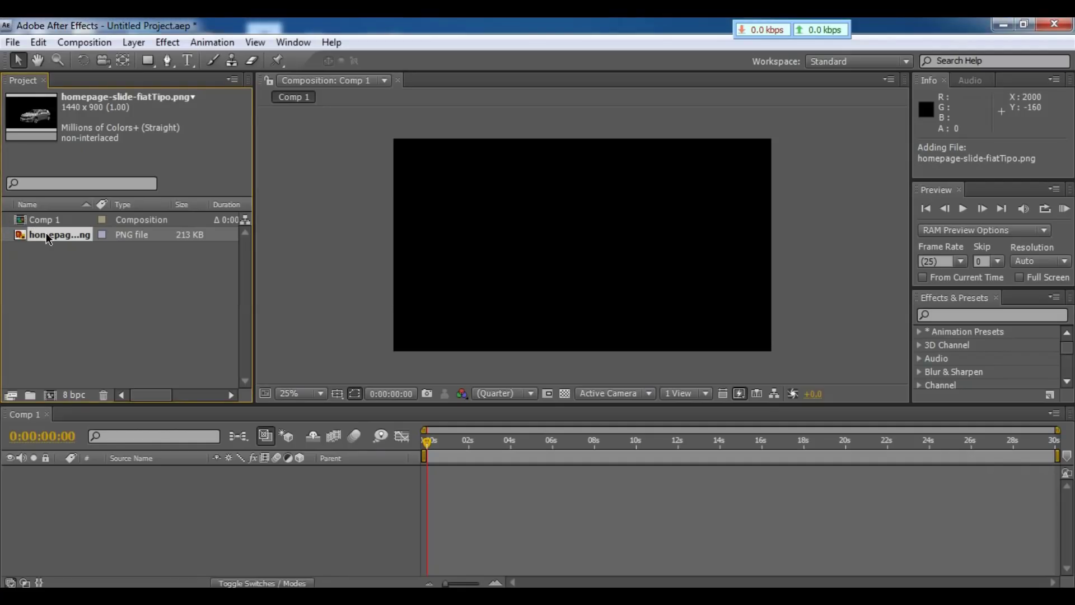
pyautogui.moveTo(46, 234); pyautogui.dragTo(52, 281)
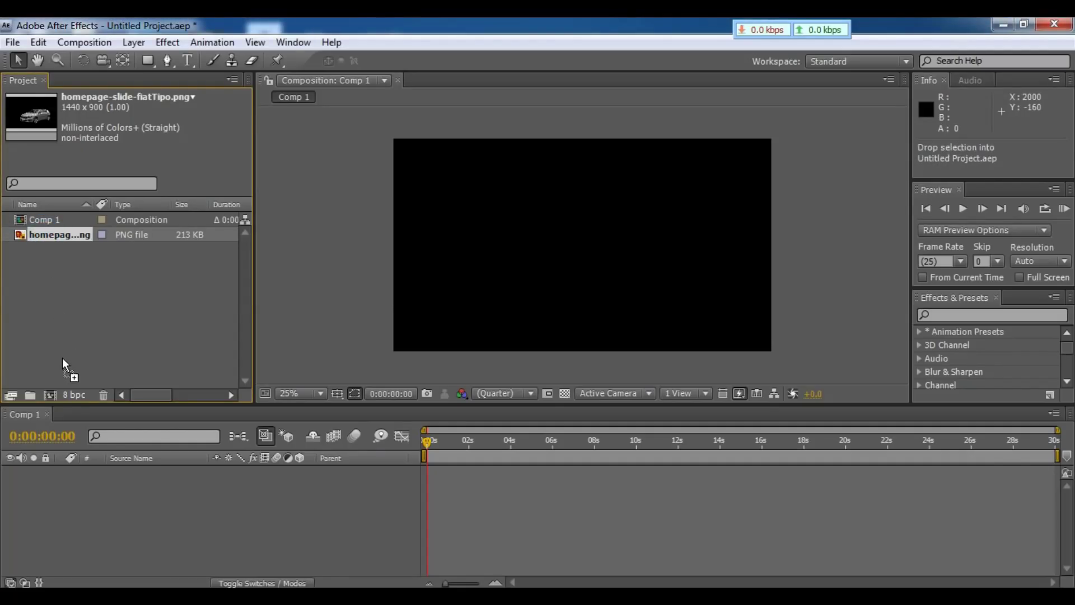
pyautogui.moveTo(63, 358); pyautogui.dragTo(74, 471)
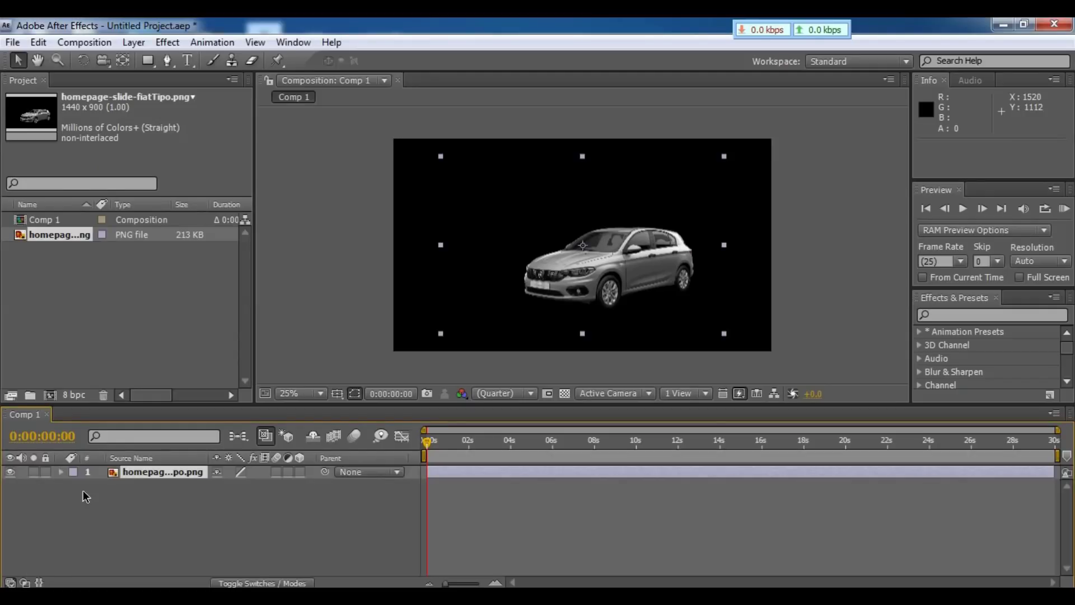
# Move the car off the right edge to 2224, 260 and set a Position keyframe at 0:00
pyautogui.click(61, 473)
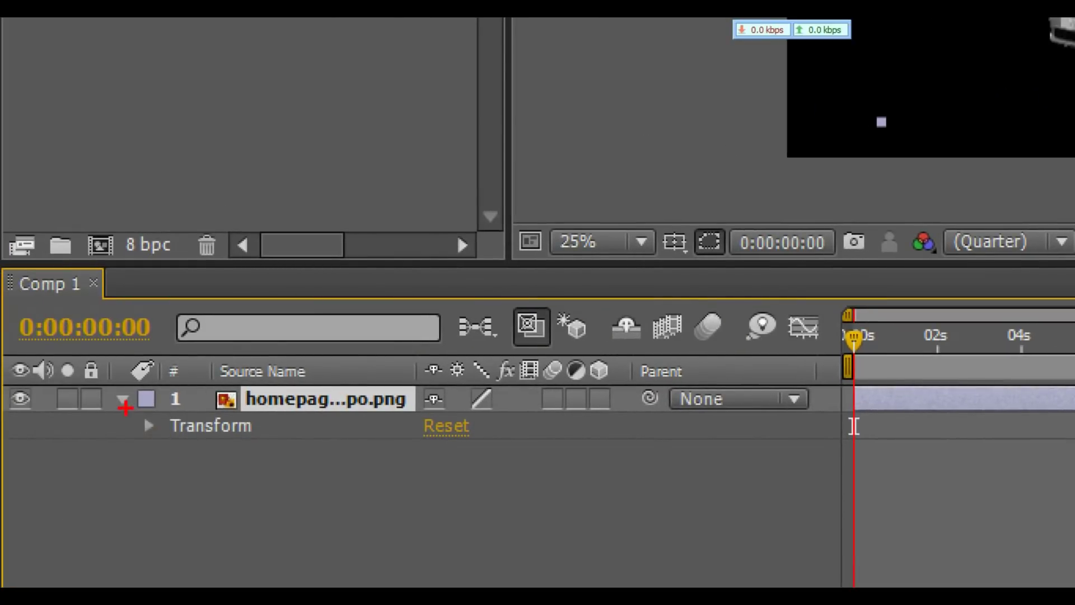
pyautogui.moveTo(126, 408); pyautogui.dragTo(267, 448)
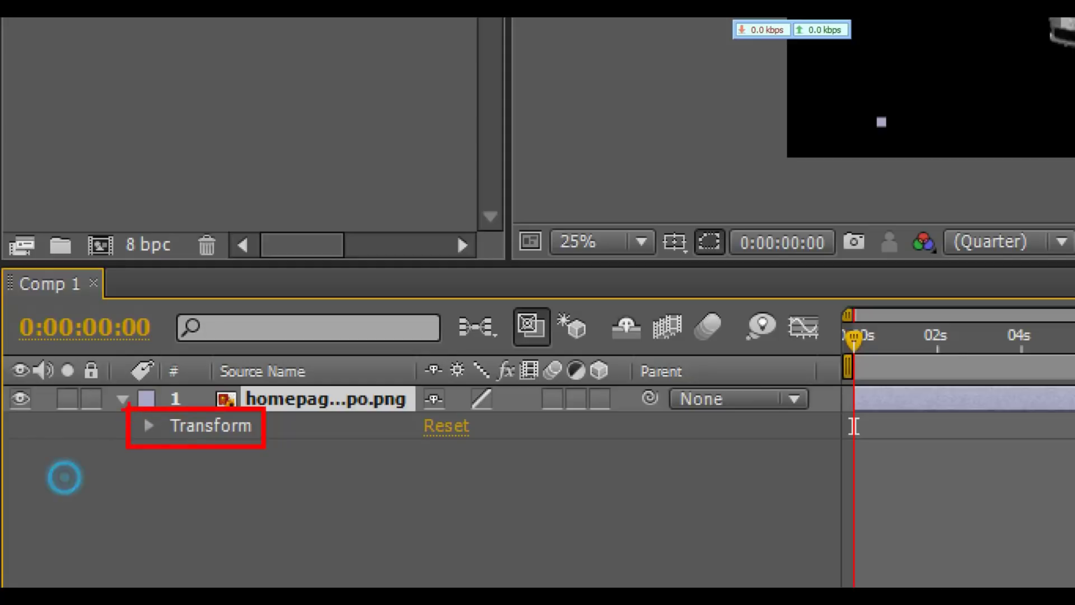
pyautogui.moveTo(127, 408); pyautogui.dragTo(166, 448)
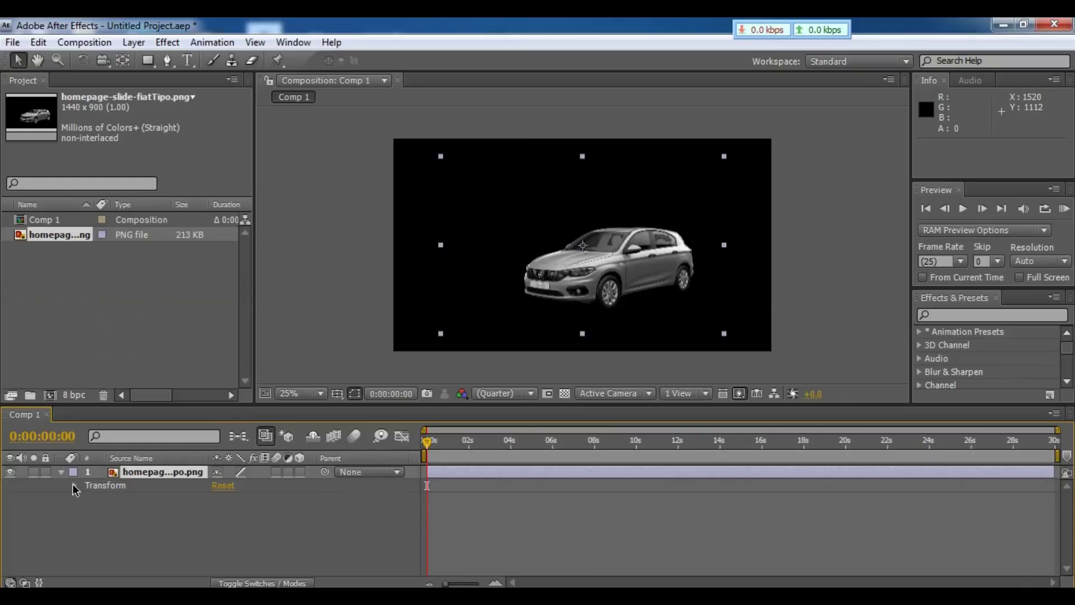
pyautogui.click(75, 486)
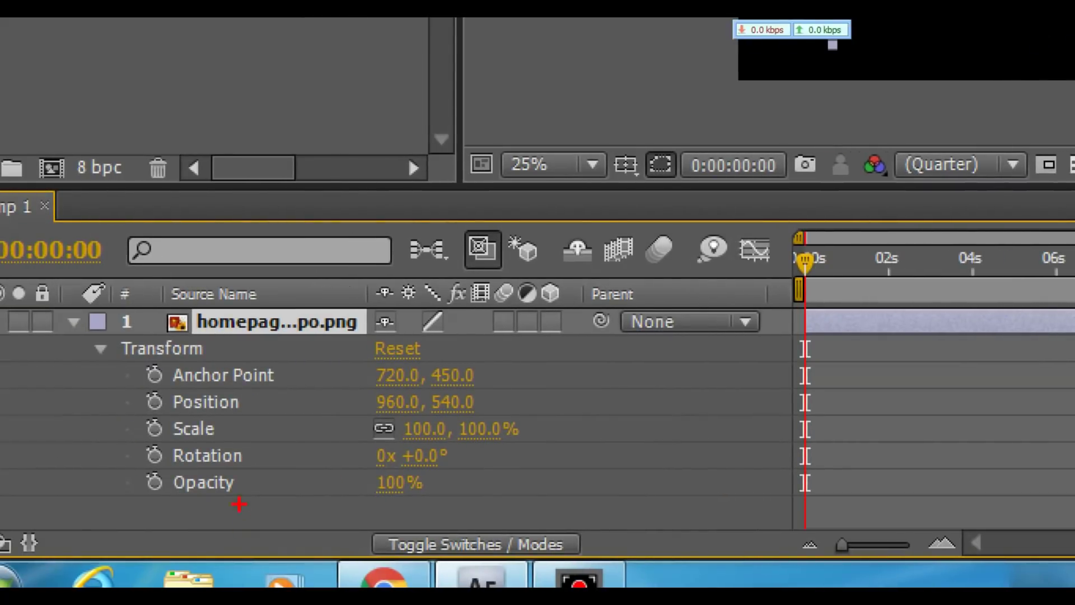
pyautogui.moveTo(115, 361); pyautogui.dragTo(271, 498)
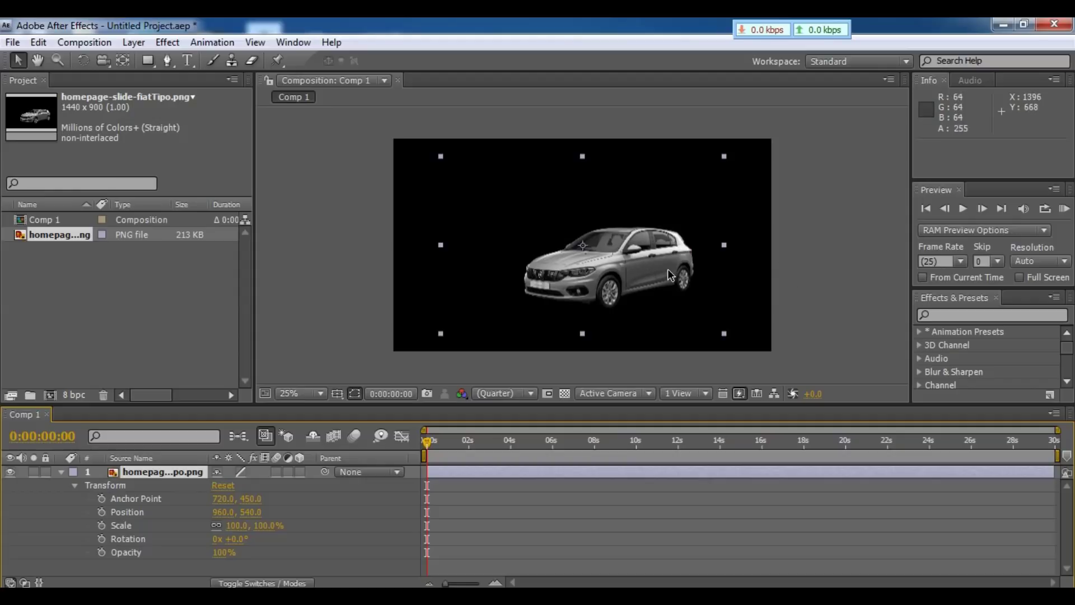
pyautogui.moveTo(642, 269); pyautogui.dragTo(886, 216)
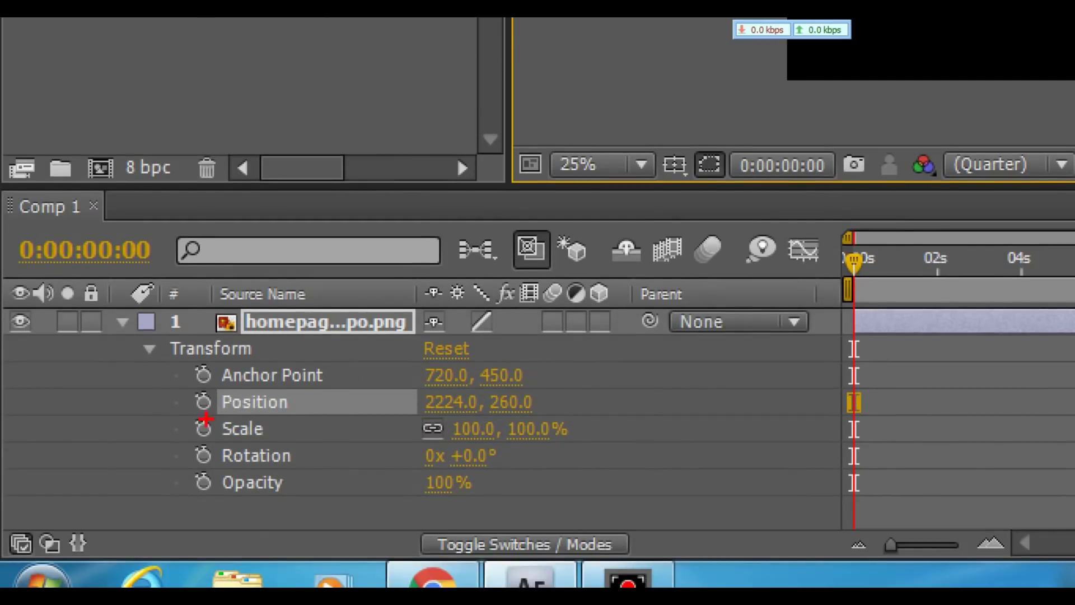
pyautogui.click(203, 399)
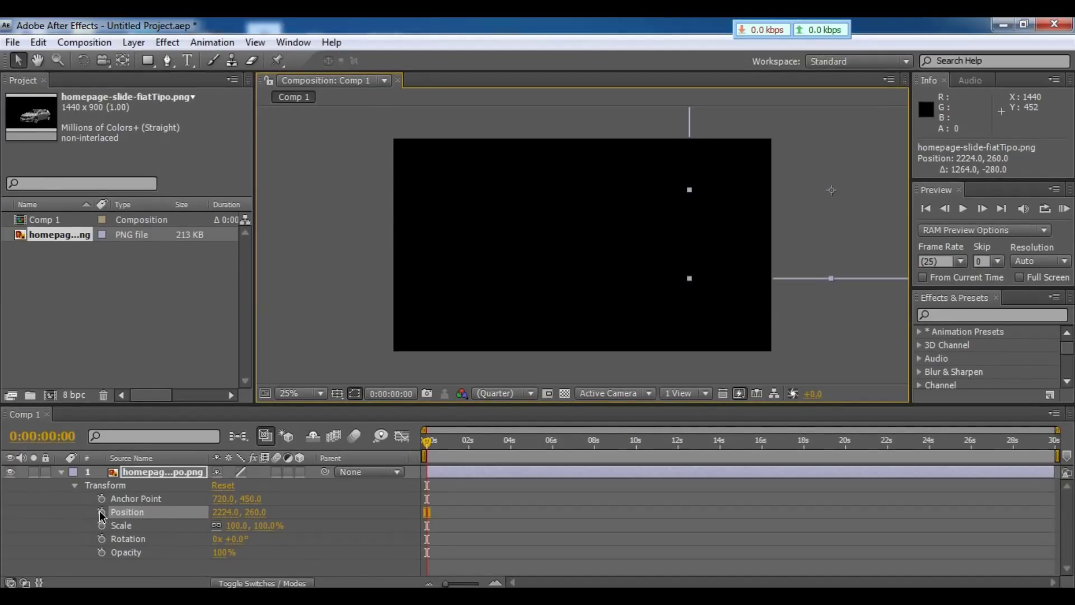
# Move the current time indicator to 0:00:02:11 in the Comp 1 timeline
pyautogui.click(110, 512)
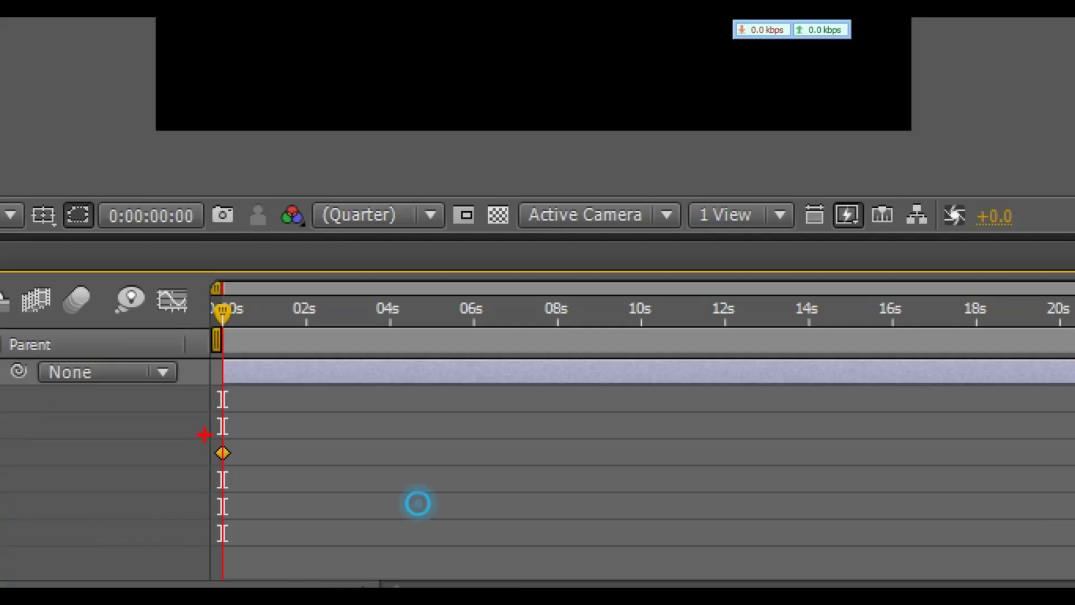
pyautogui.moveTo(204, 435); pyautogui.dragTo(240, 469)
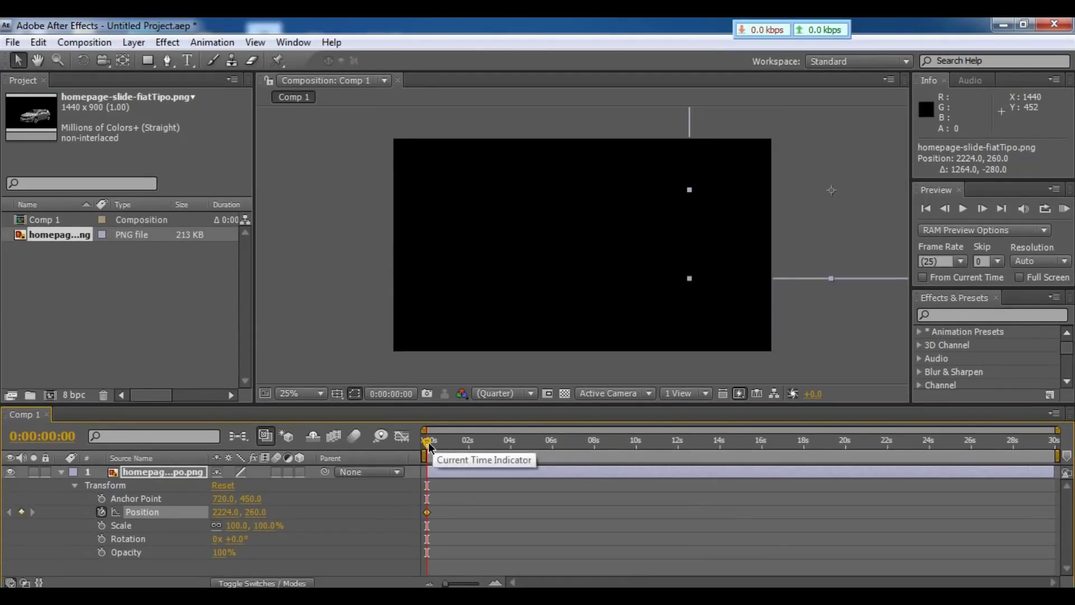
pyautogui.moveTo(429, 442); pyautogui.dragTo(479, 442)
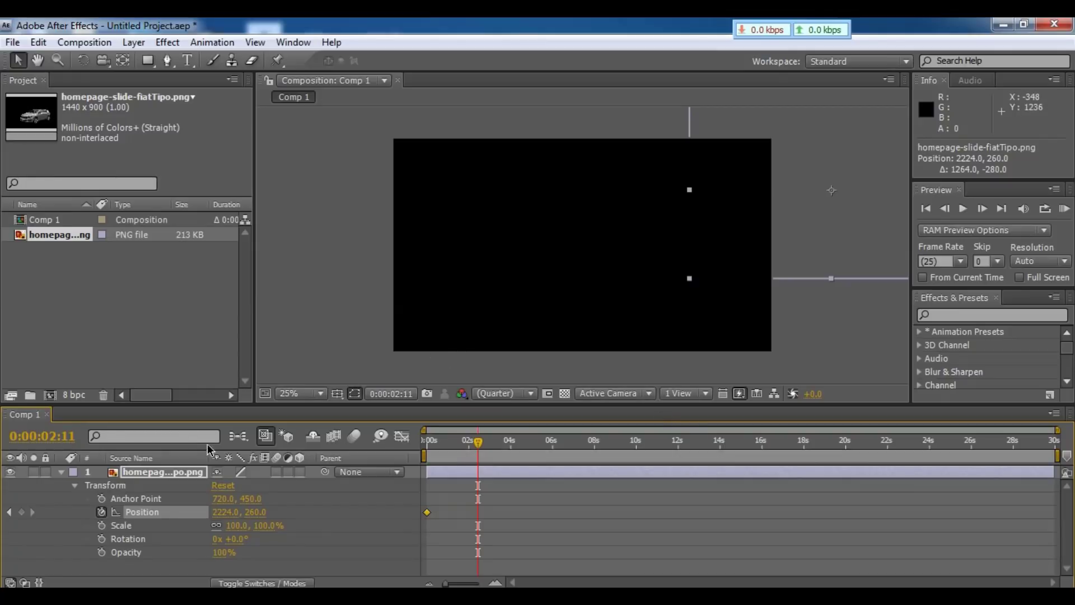
# Drag the car into the lower-left at 368, 712 for a second keyframe, then scrub back to 0:00
pyautogui.moveTo(821, 189); pyautogui.dragTo(247, 353)
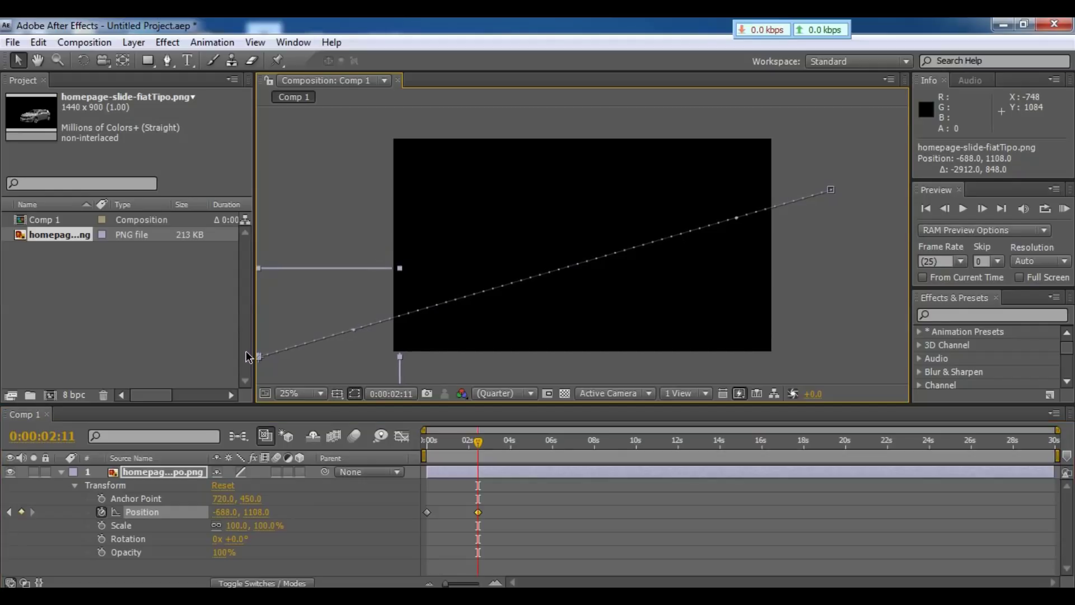
pyautogui.moveTo(353, 348); pyautogui.dragTo(560, 273)
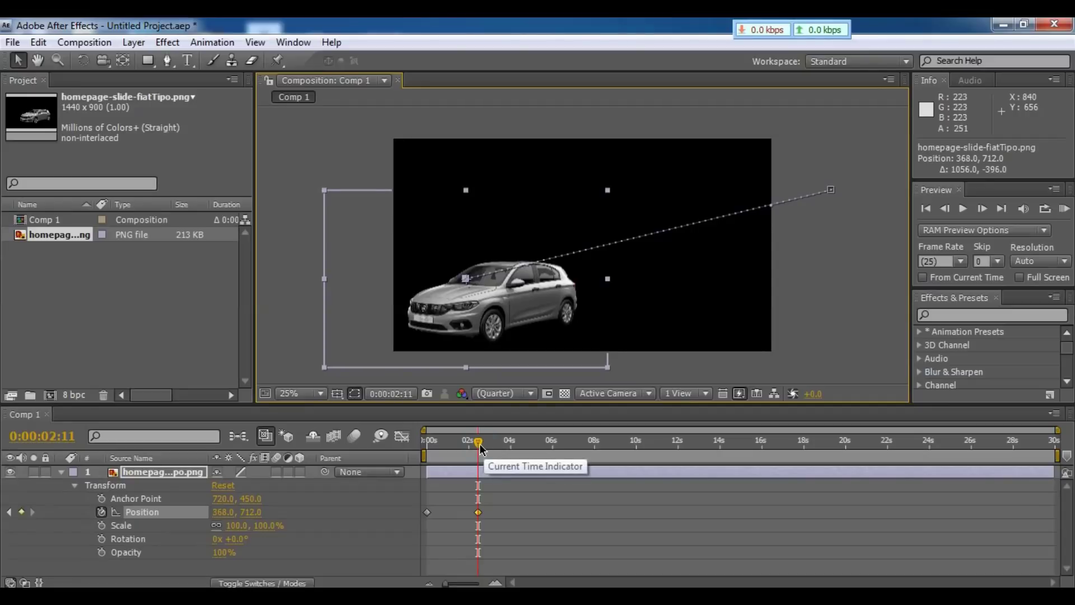
pyautogui.moveTo(495, 307); pyautogui.dragTo(419, 327)
pyautogui.moveTo(437, 451); pyautogui.dragTo(427, 451)
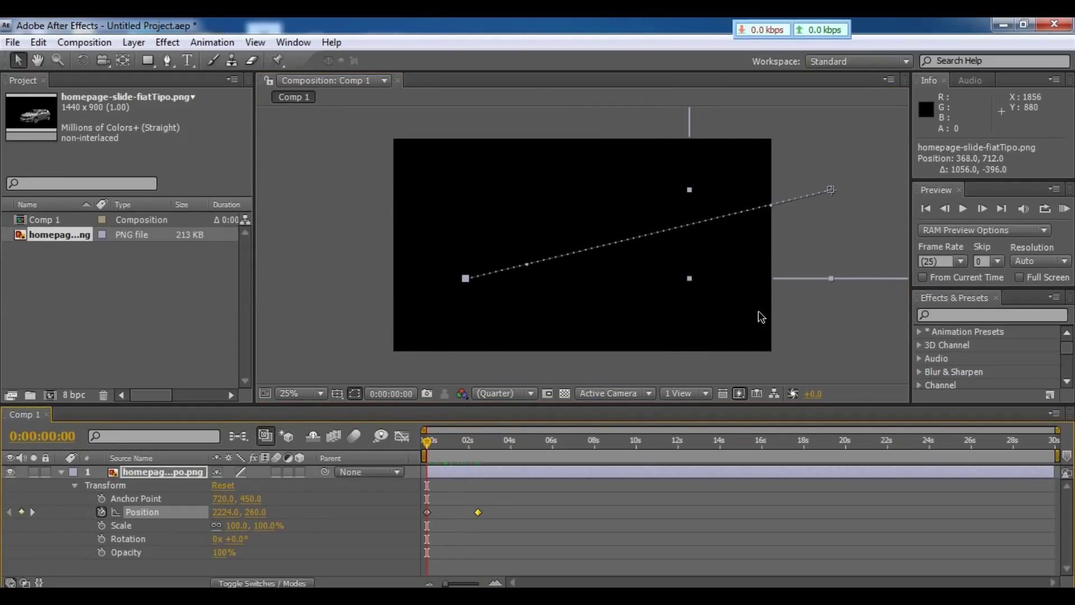
# Deselect the keyframe and play the car's slide-in preview, stopping near 0:00:03:08
pyautogui.click(564, 488)
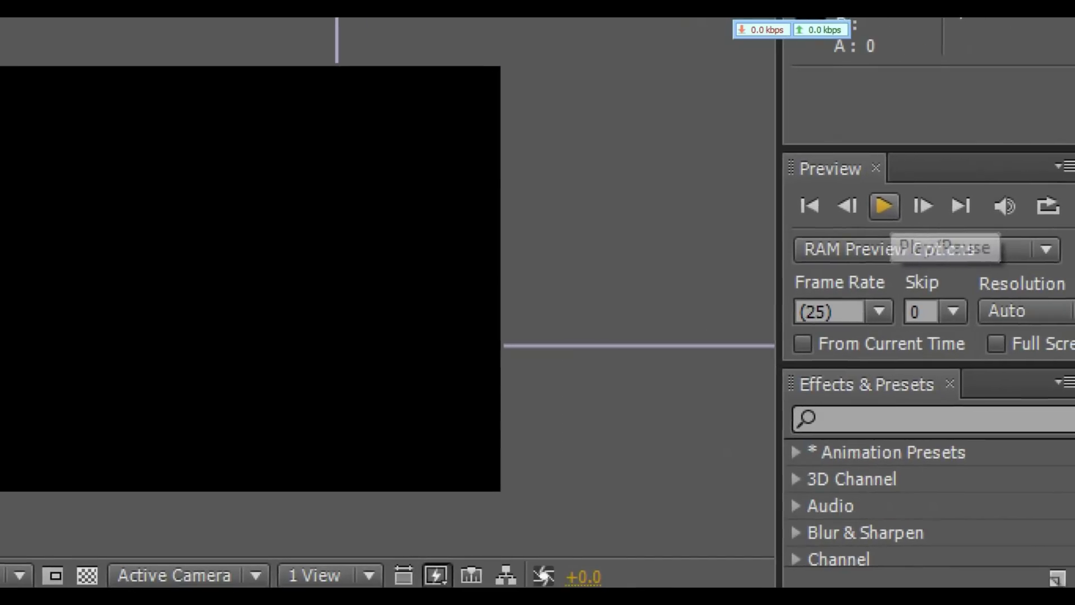
pyautogui.click(964, 208)
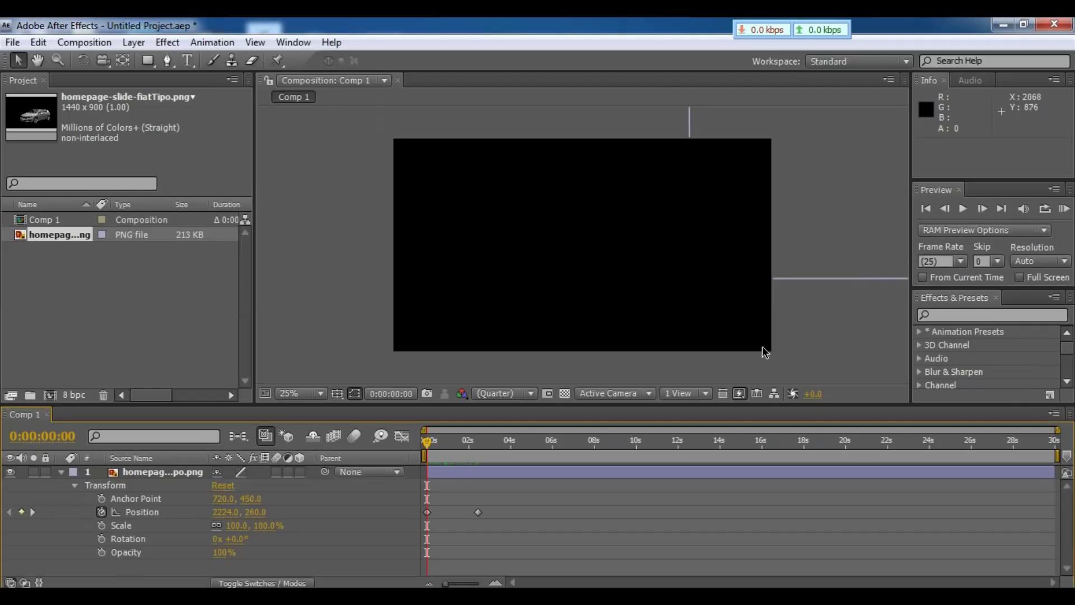
pyautogui.click(964, 208)
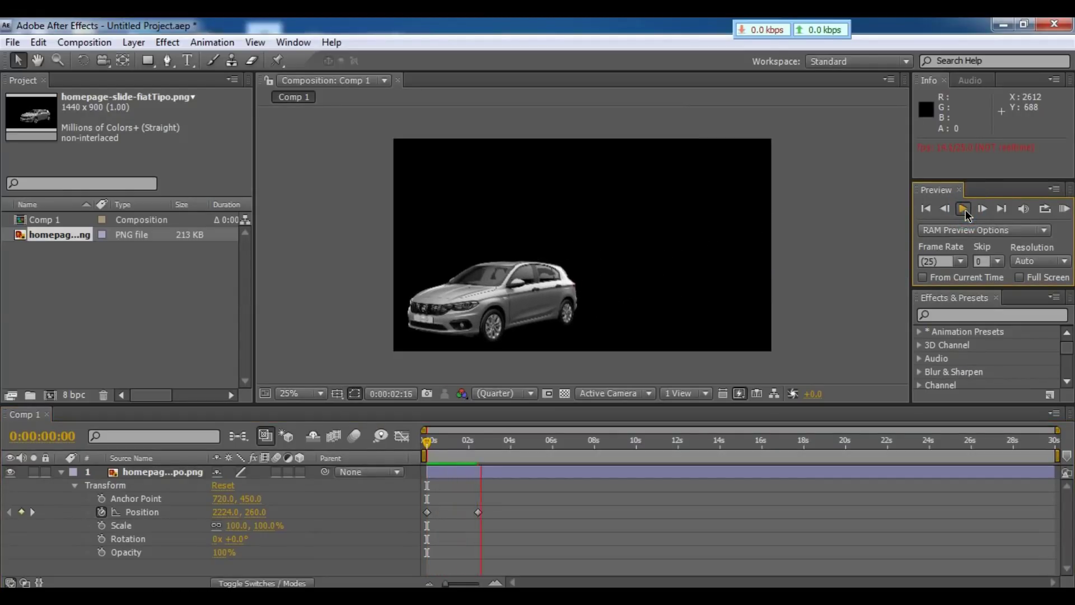
pyautogui.click(965, 209)
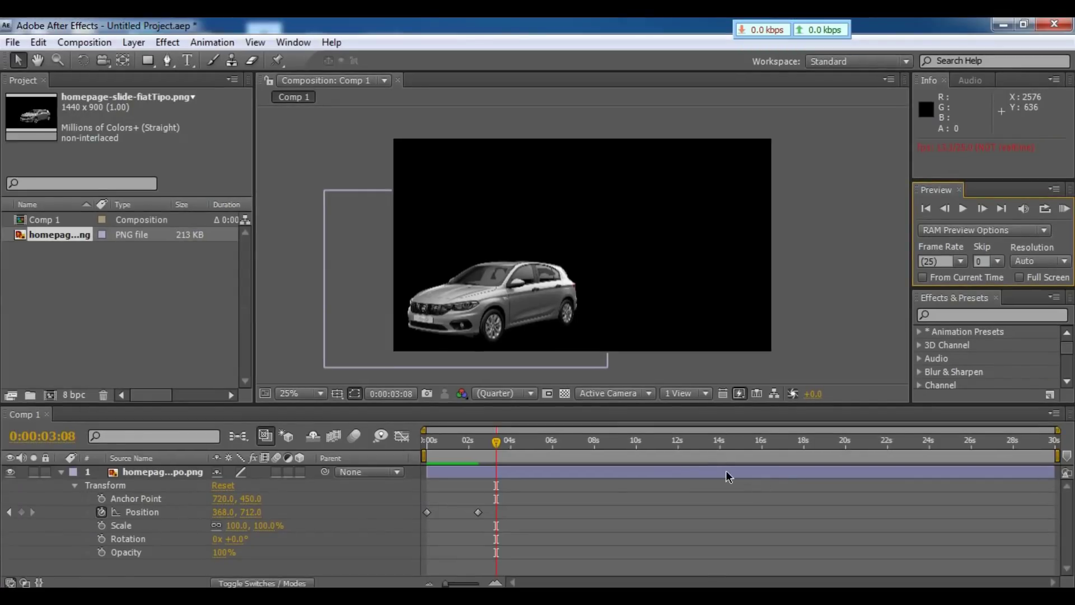
# Scale the car layer down to 58% with a keyframe at 0:00:03:08, then scrub back to review
pyautogui.click(680, 468)
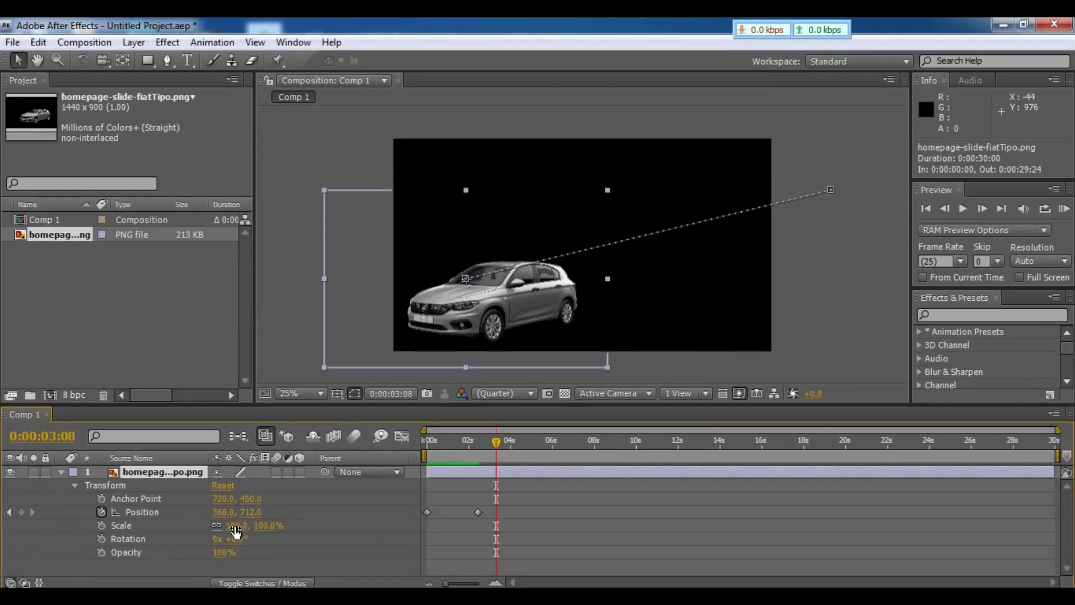
pyautogui.moveTo(235, 529); pyautogui.dragTo(207, 533)
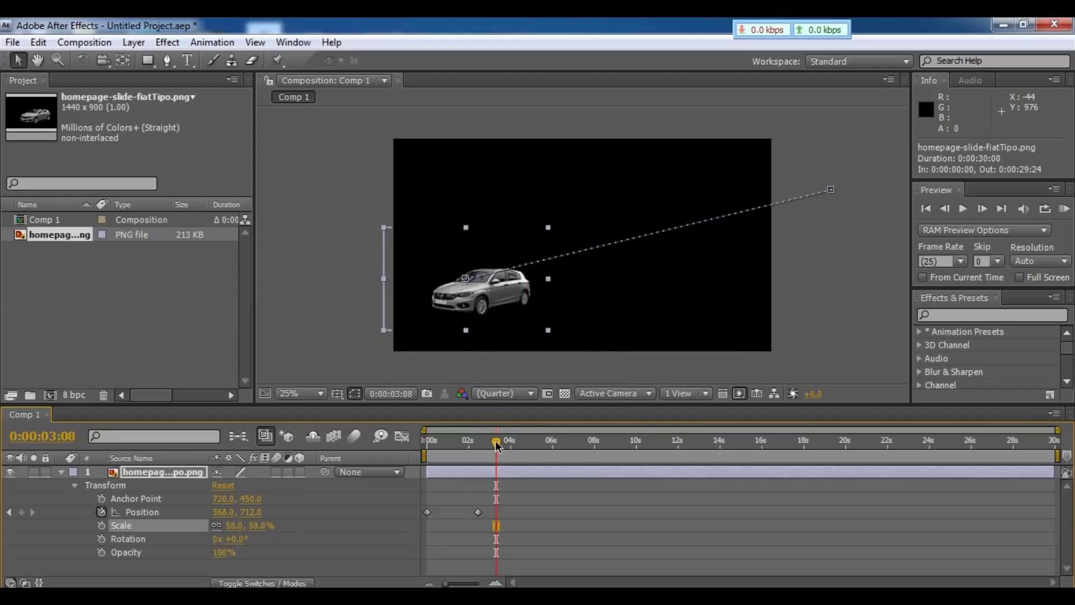
pyautogui.moveTo(497, 443); pyautogui.dragTo(426, 449)
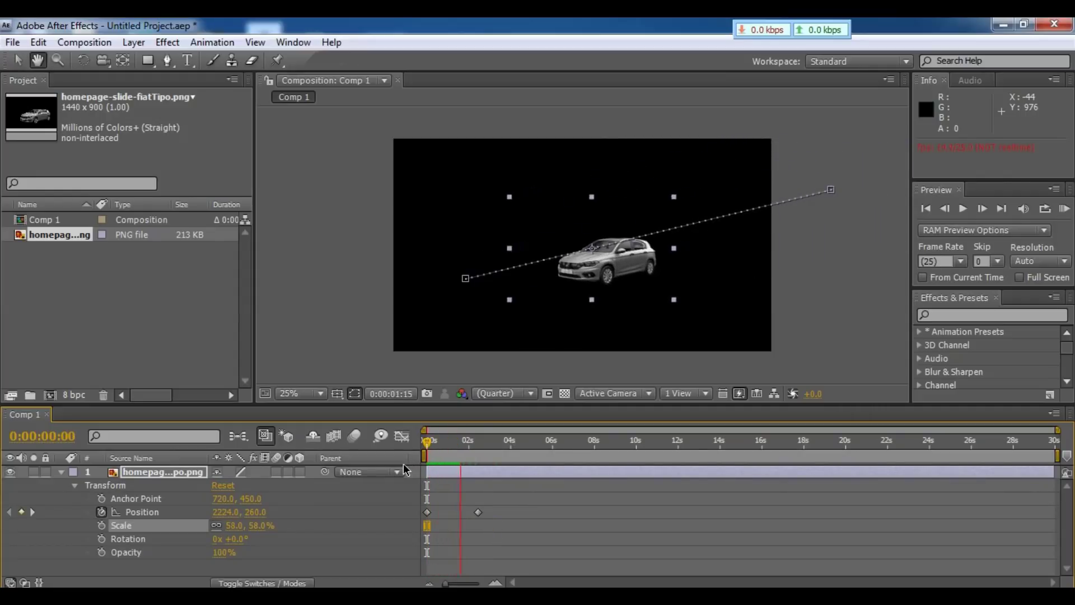
# Preview the animation and maximize the composition view to inspect the car's full motion path at 0:00:04:03
pyautogui.press('space')
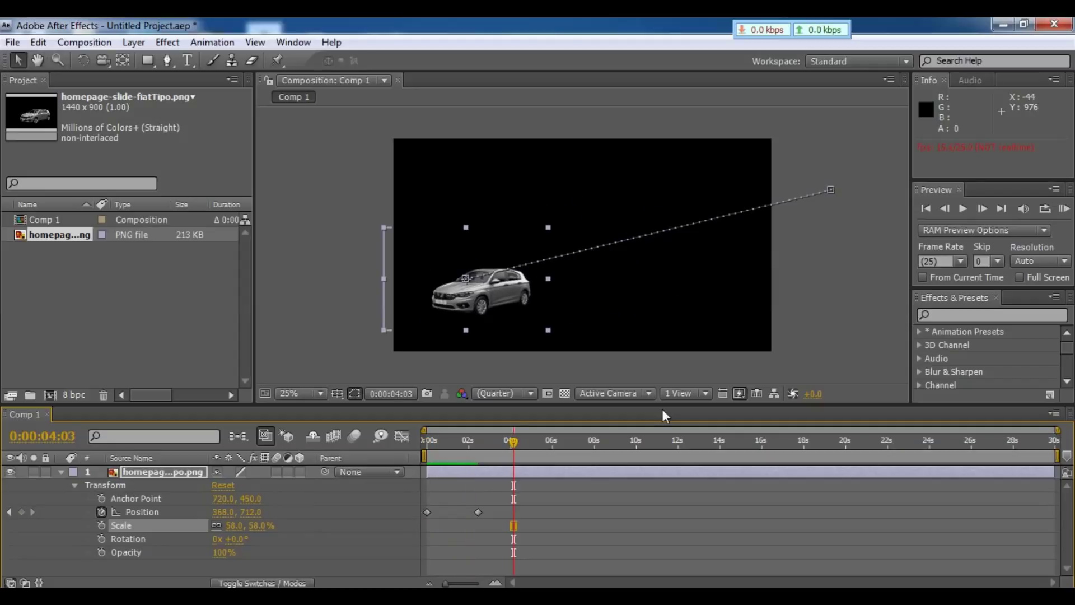
pyautogui.hotkey('ctrl', '0')
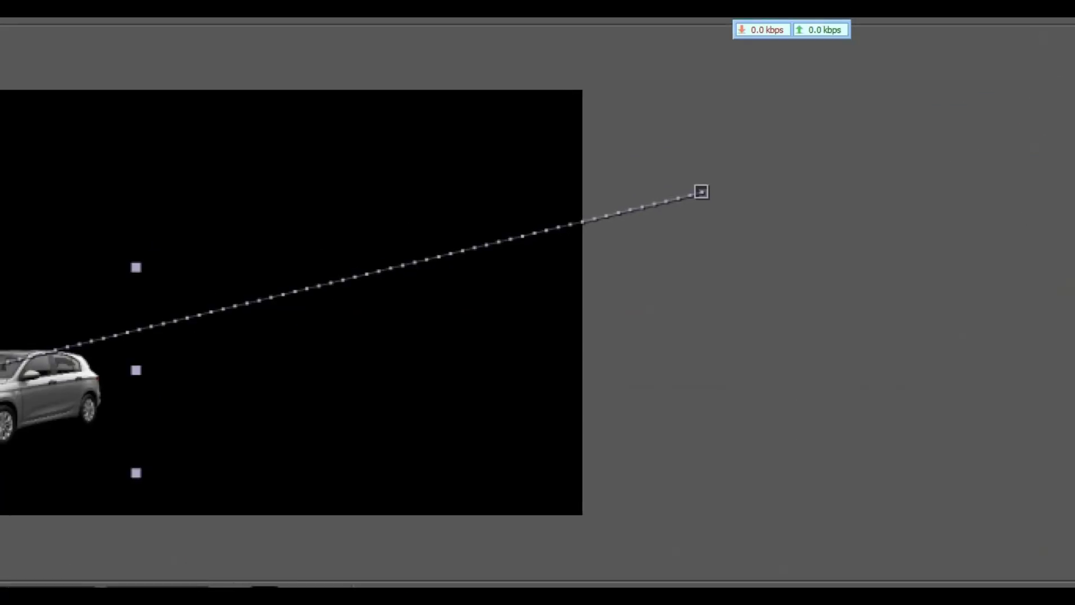
pyautogui.click(704, 191)
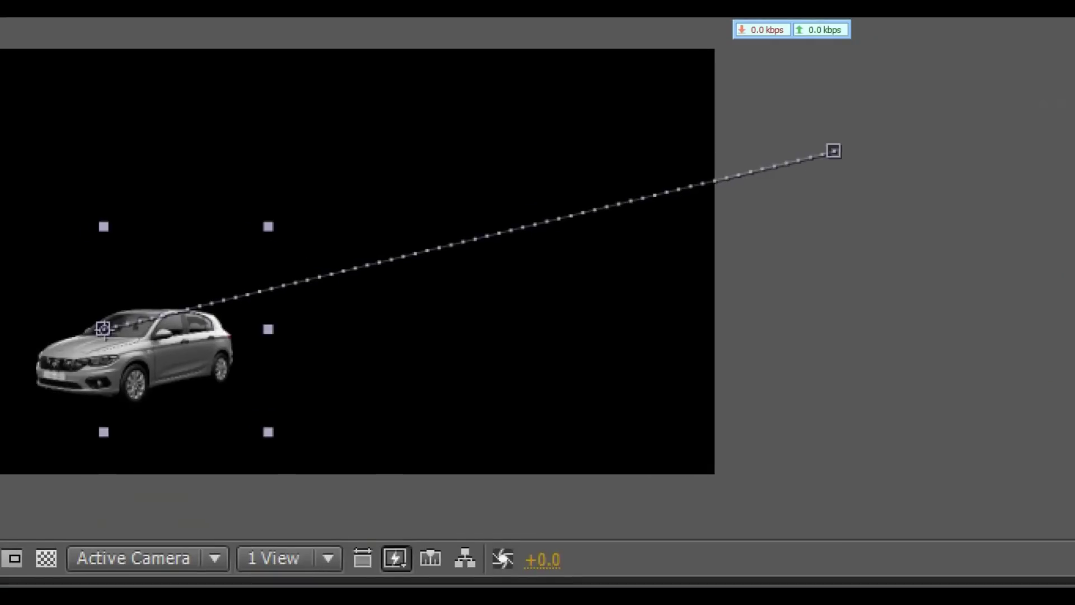
pyautogui.click(559, 230)
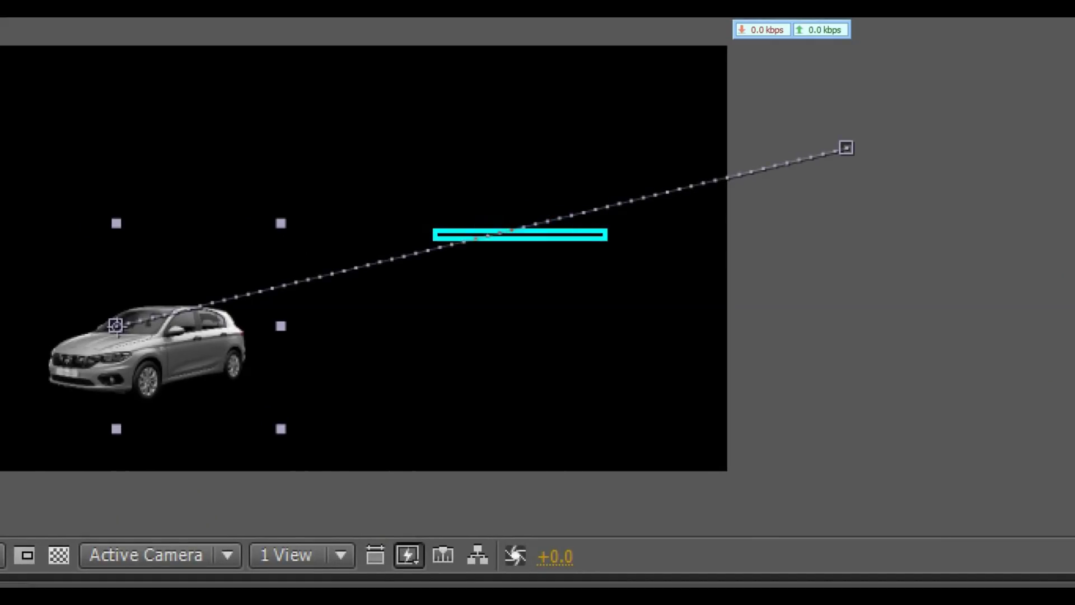
pyautogui.click(591, 209)
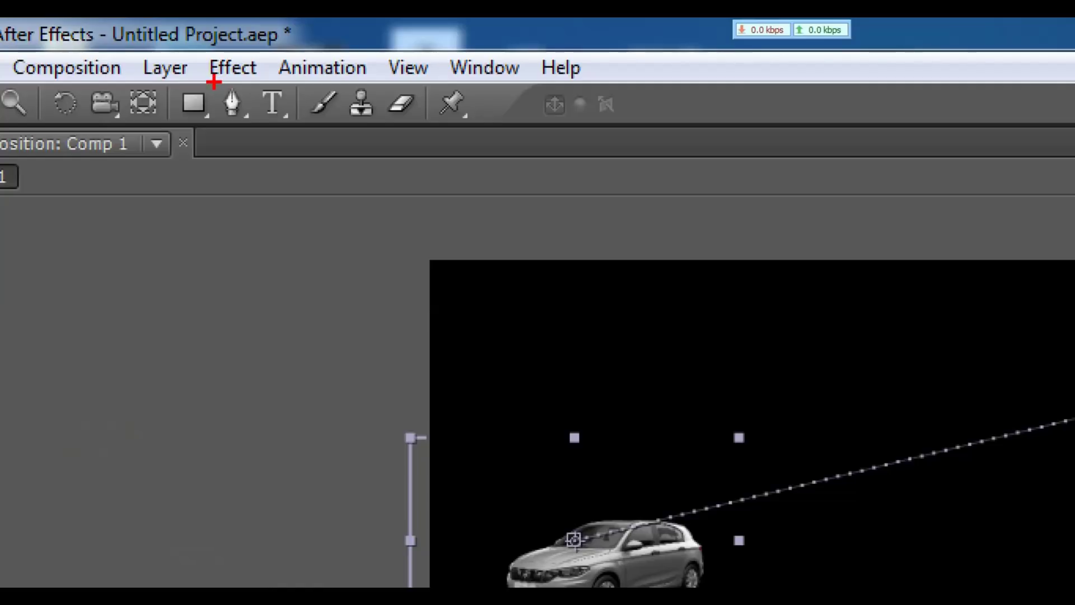
# Add a middle vertex on the car's motion path with the Pen tool and select it
pyautogui.click(232, 103)
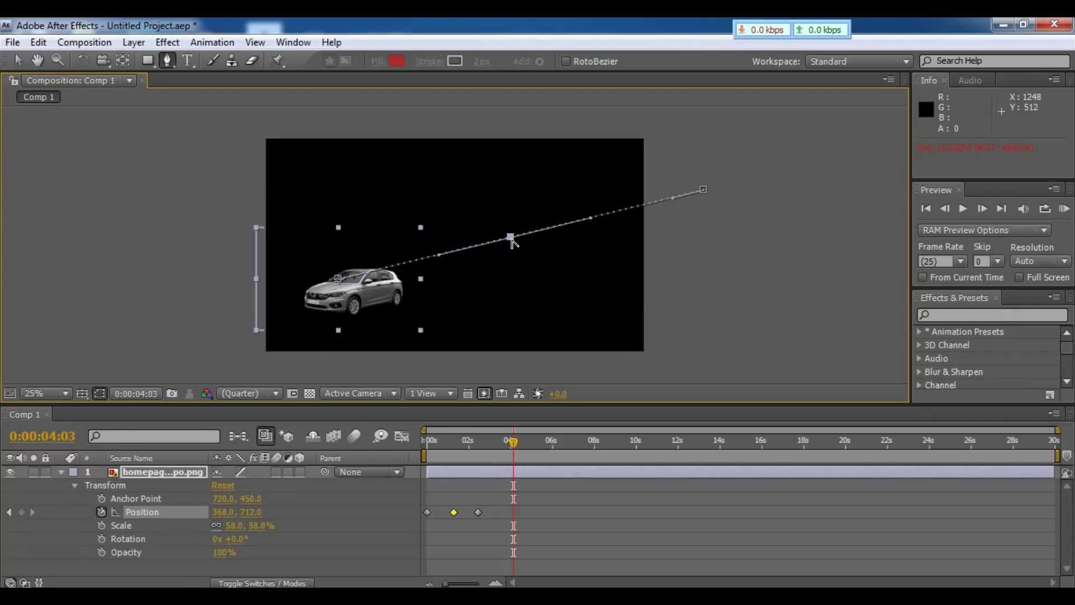
pyautogui.click(511, 238)
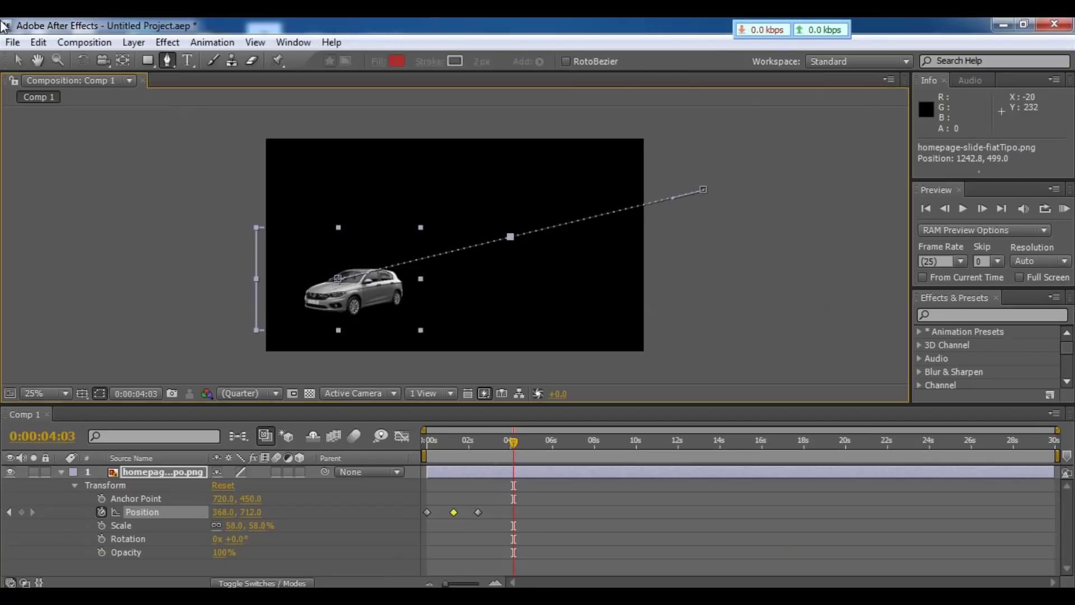
pyautogui.click(18, 60)
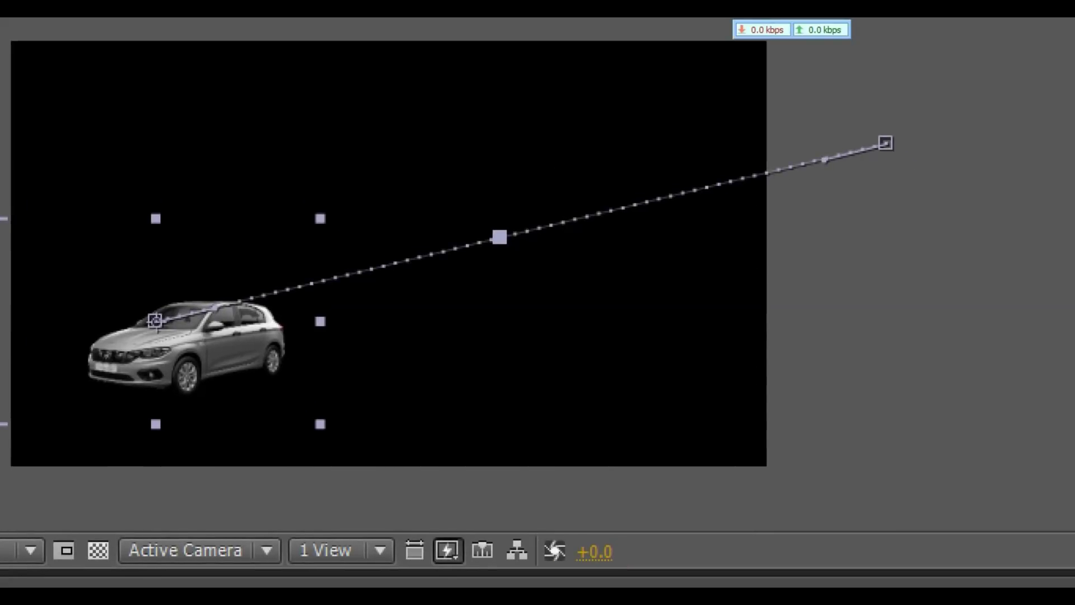
pyautogui.click(516, 235)
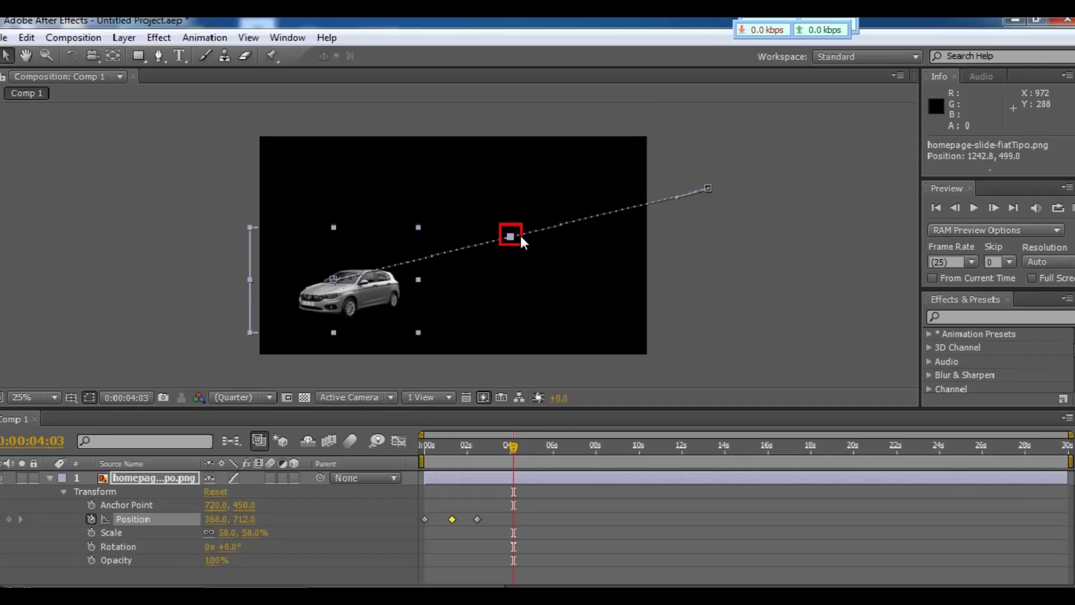
# Bend the path by raising its middle point, then keyframe the car upper left at 184.0, 192.0 at 3:11
pyautogui.moveTo(511, 236); pyautogui.dragTo(466, 174)
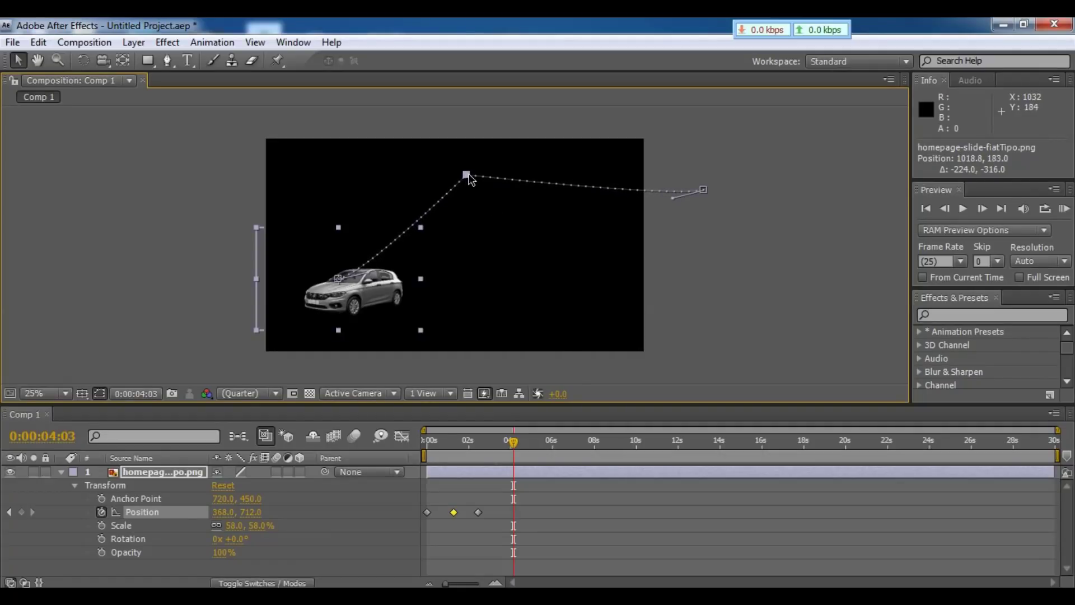
pyautogui.moveTo(514, 445); pyautogui.dragTo(414, 448)
pyautogui.press('space')
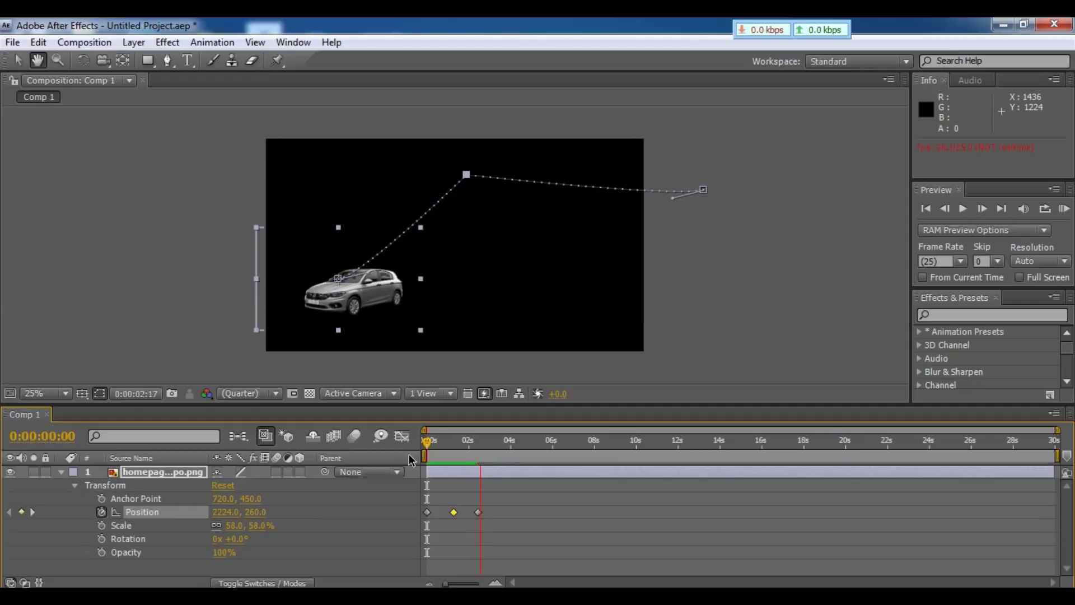
pyautogui.press('space')
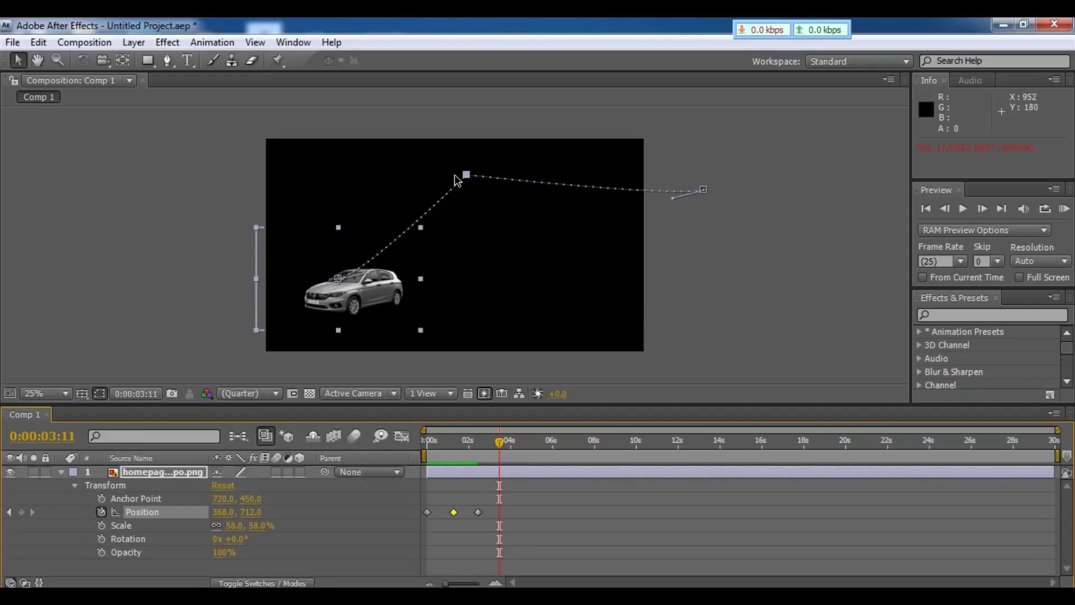
pyautogui.moveTo(467, 178); pyautogui.dragTo(439, 174)
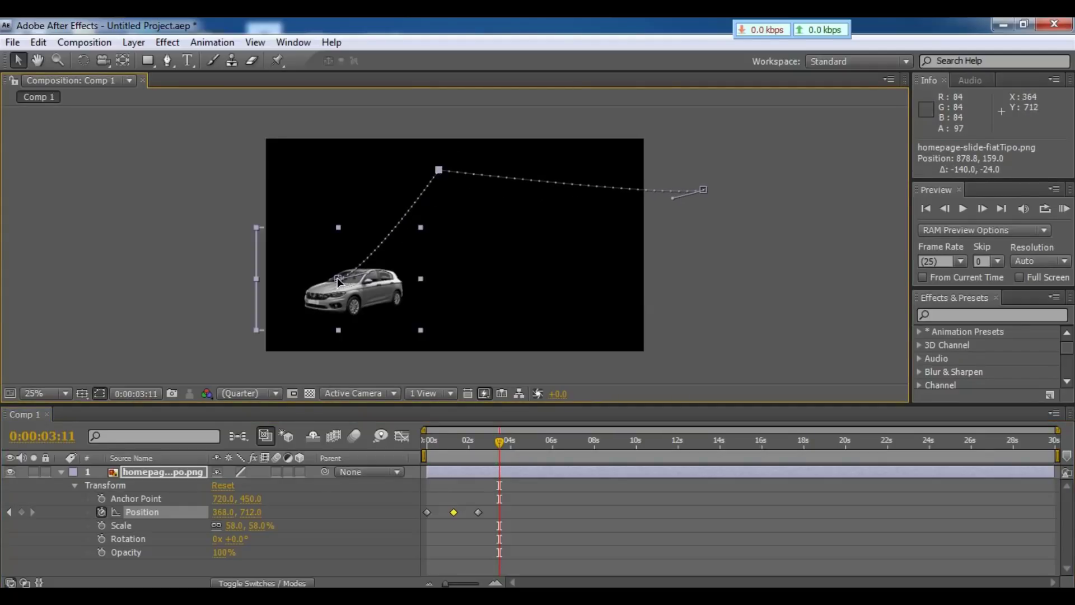
pyautogui.moveTo(337, 277); pyautogui.dragTo(301, 174)
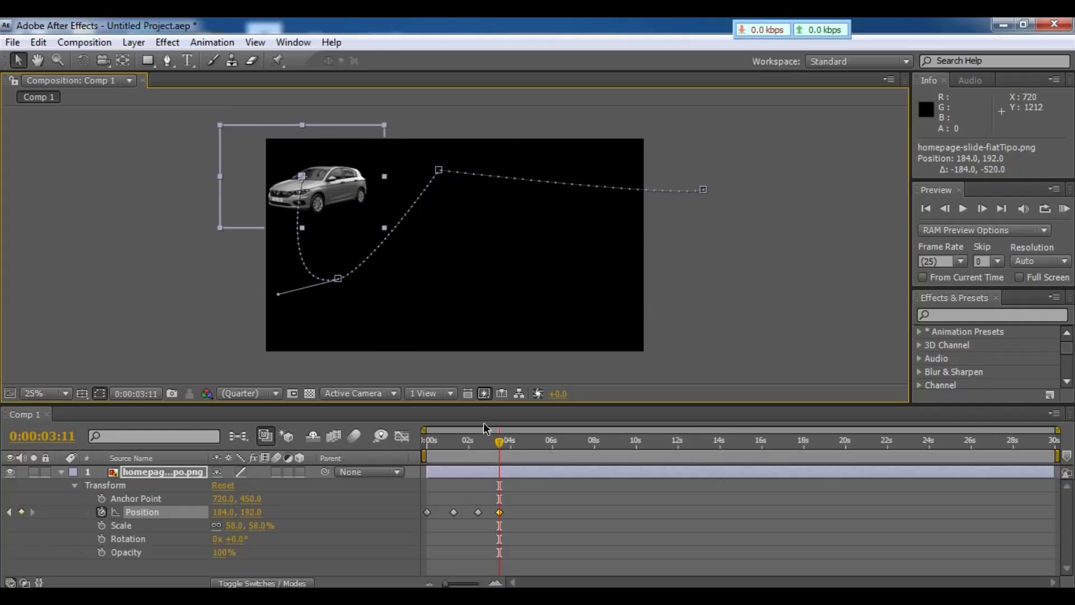
# Rewind and preview the car through all four Position keyframes, ending at 0:00:06:05
pyautogui.moveTo(501, 443); pyautogui.dragTo(415, 440)
pyautogui.press('space')
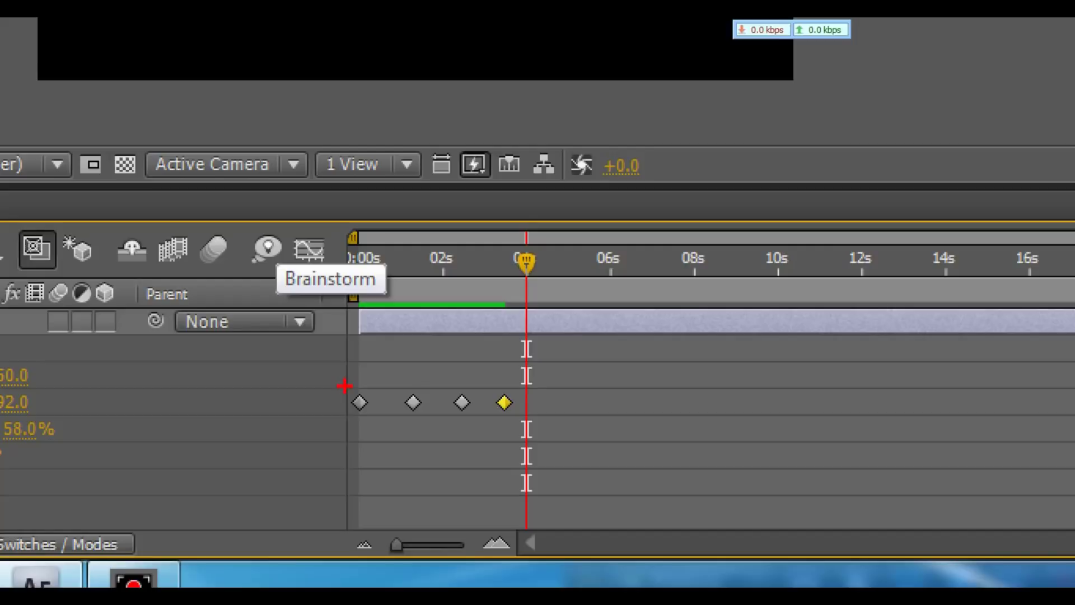
pyautogui.moveTo(344, 384)
pyautogui.mouseDown()
pyautogui.moveTo(389, 413)
pyautogui.moveTo(534, 418)
pyautogui.mouseUp()
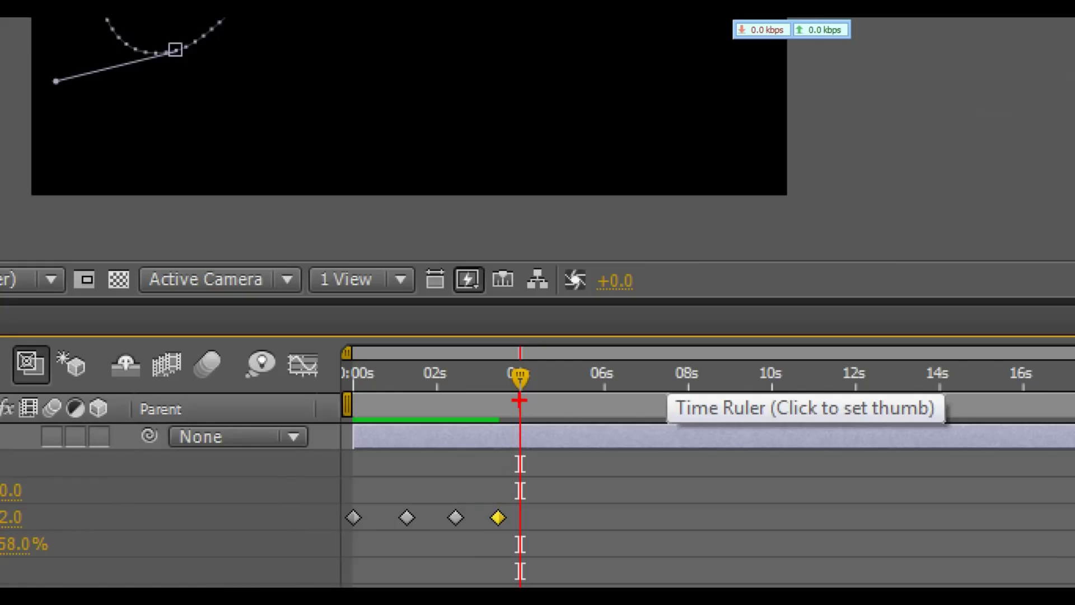
pyautogui.click(505, 481)
pyautogui.moveTo(509, 457); pyautogui.dragTo(312, 399)
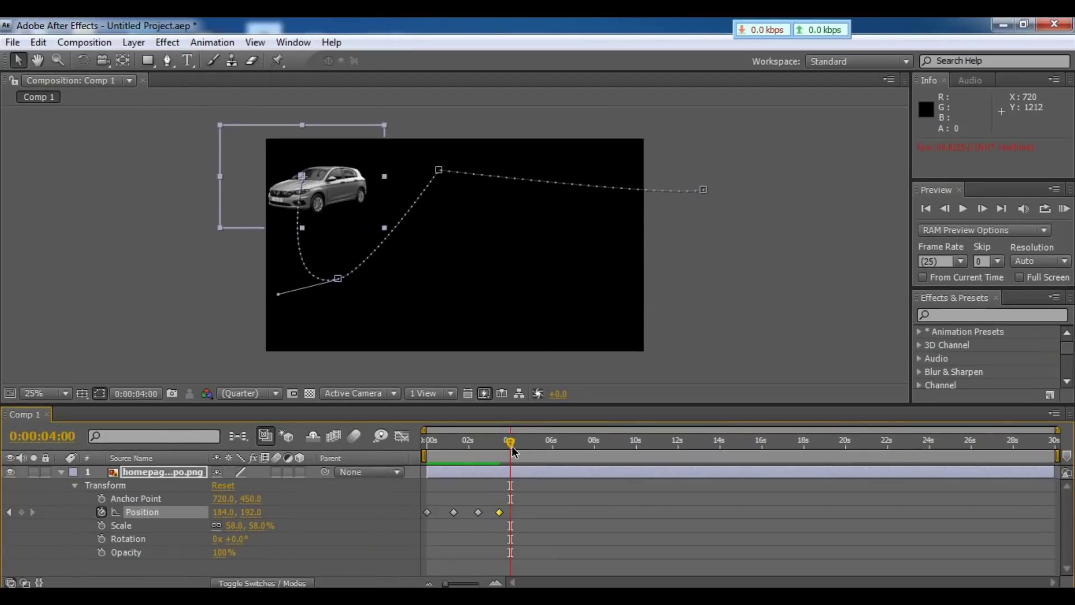
# At 0:00:06:05, keyframe the car at the frame centre, 712.0, 500.0
pyautogui.moveTo(512, 448); pyautogui.dragTo(556, 444)
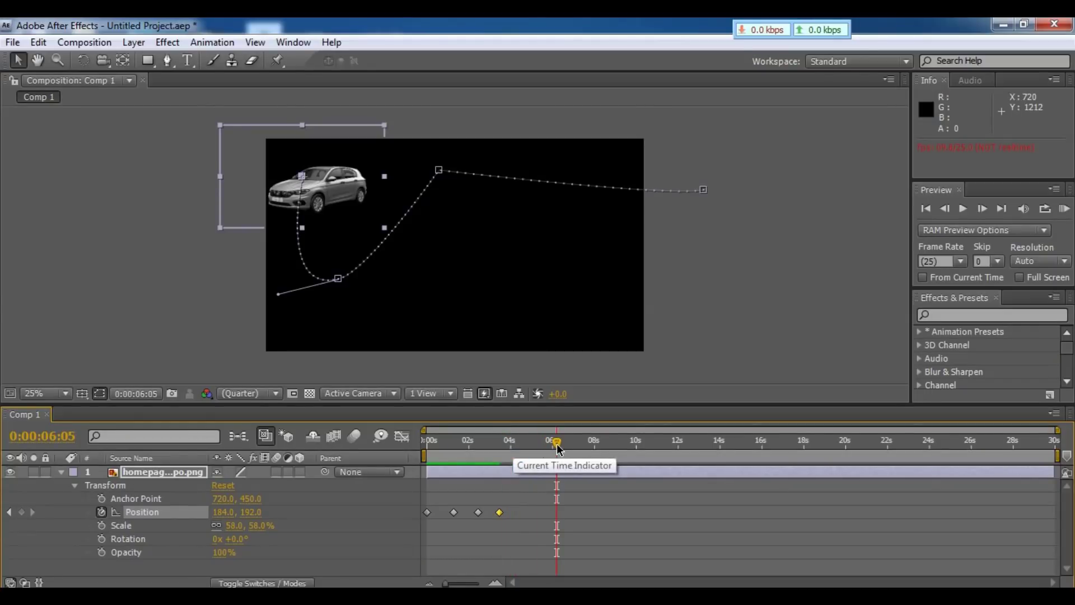
pyautogui.click(325, 203)
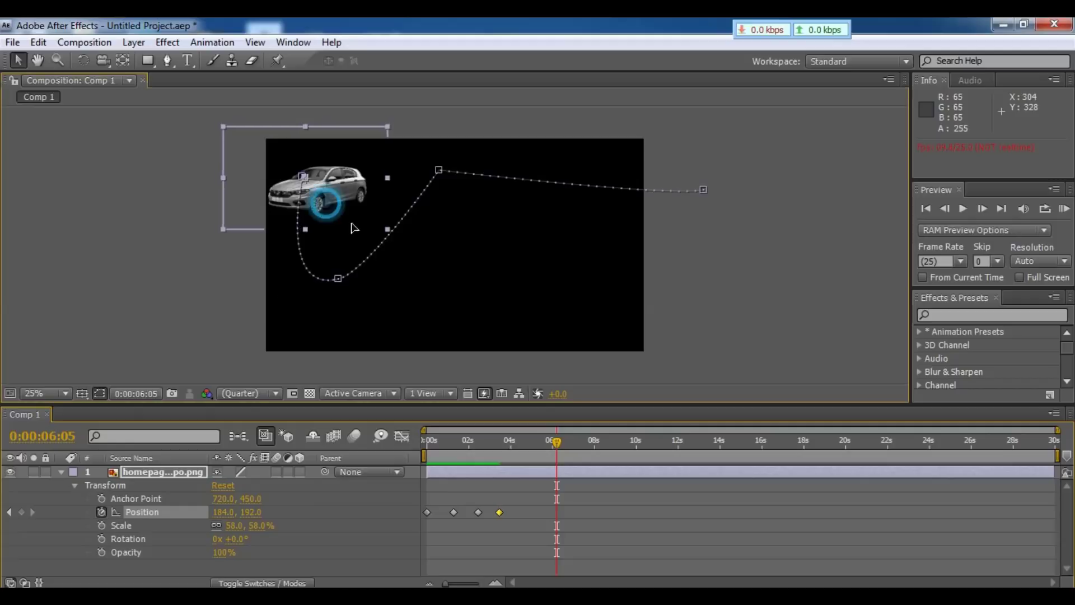
pyautogui.moveTo(354, 228); pyautogui.dragTo(420, 273)
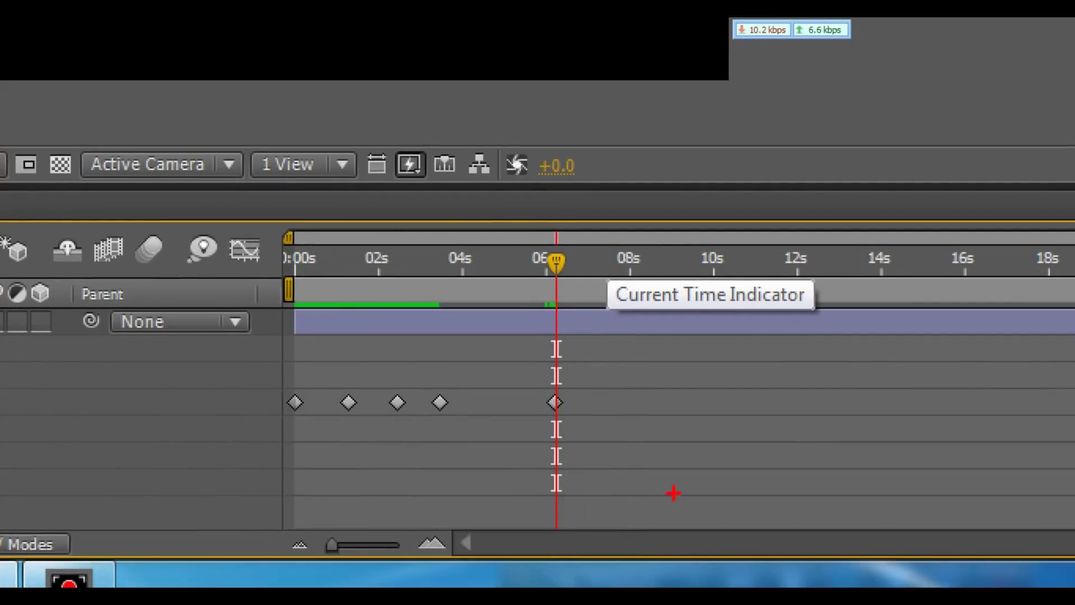
pyautogui.moveTo(540, 384); pyautogui.dragTo(574, 416)
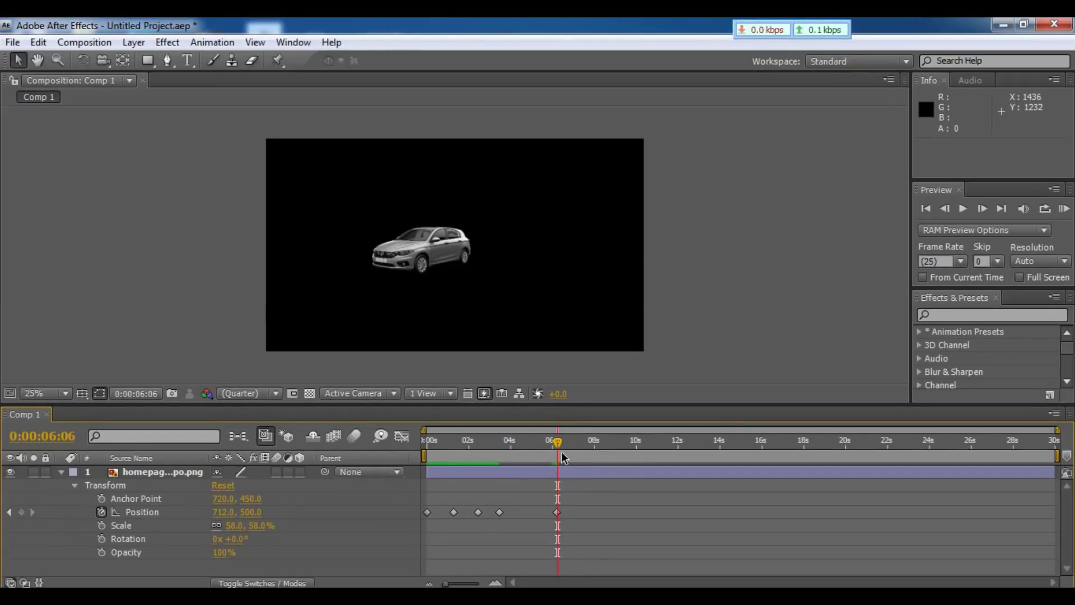
pyautogui.moveTo(559, 448); pyautogui.dragTo(605, 457)
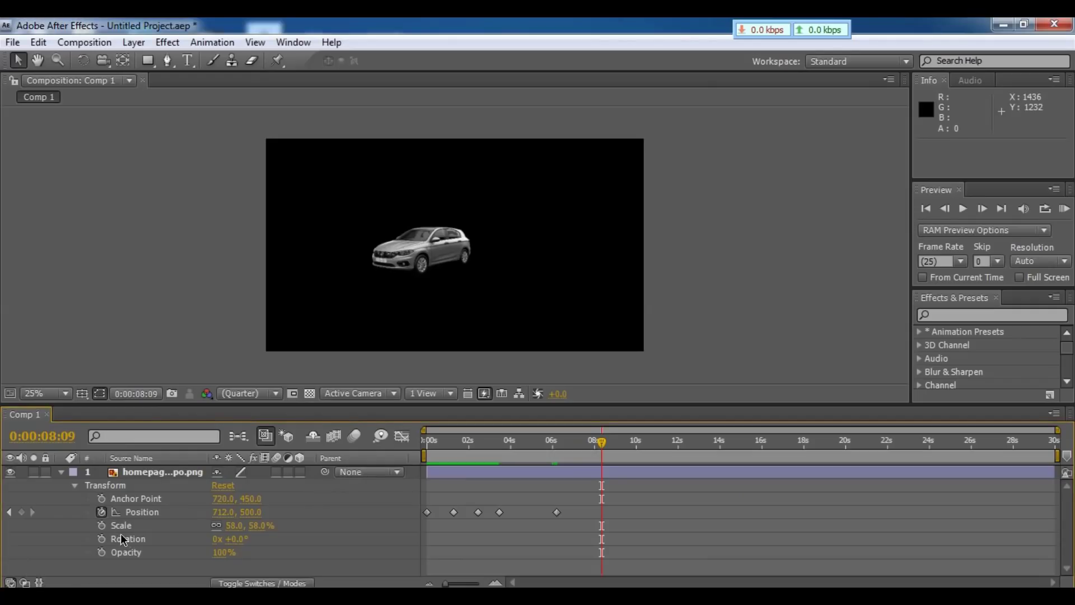
# Keyframe Scale at 8 s, then enlarge the car to 144.7%, 170.9% at 0:00:10:22
pyautogui.click(101, 525)
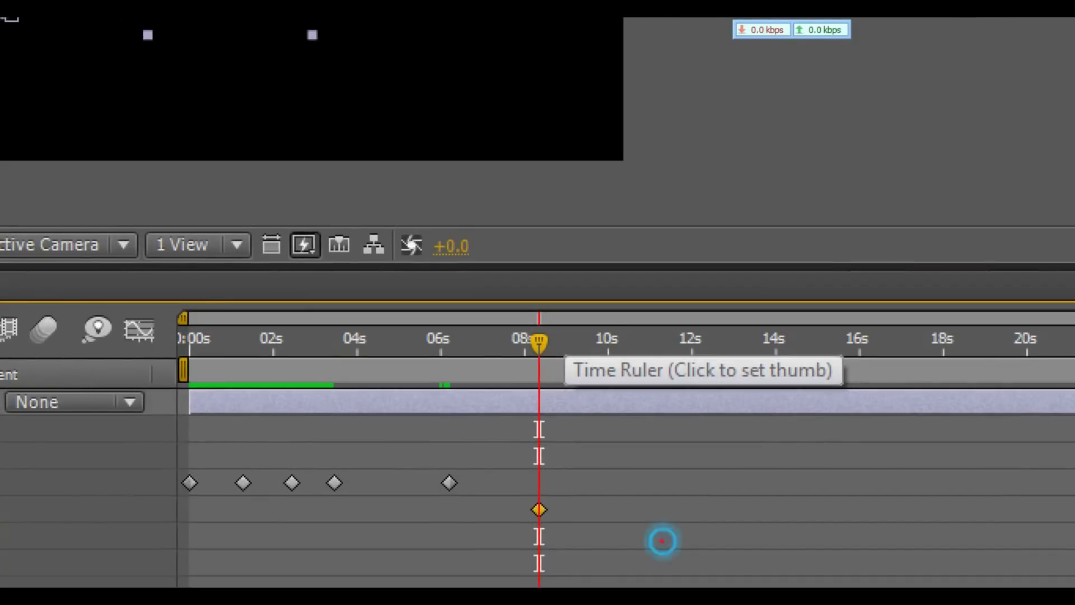
pyautogui.click(539, 510)
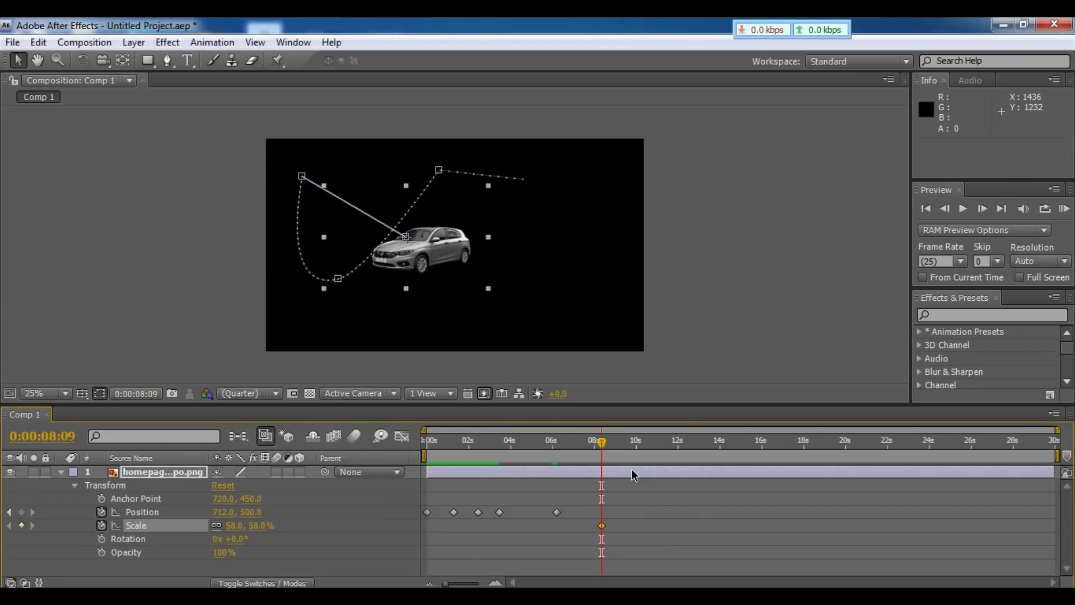
pyautogui.moveTo(604, 443); pyautogui.dragTo(659, 449)
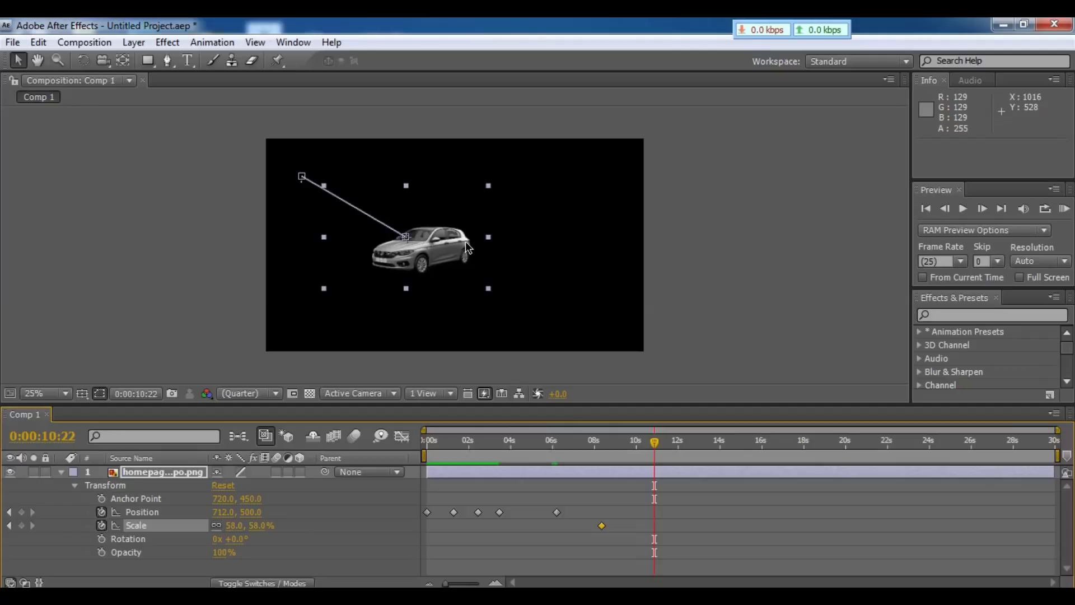
pyautogui.moveTo(489, 187); pyautogui.dragTo(615, 90)
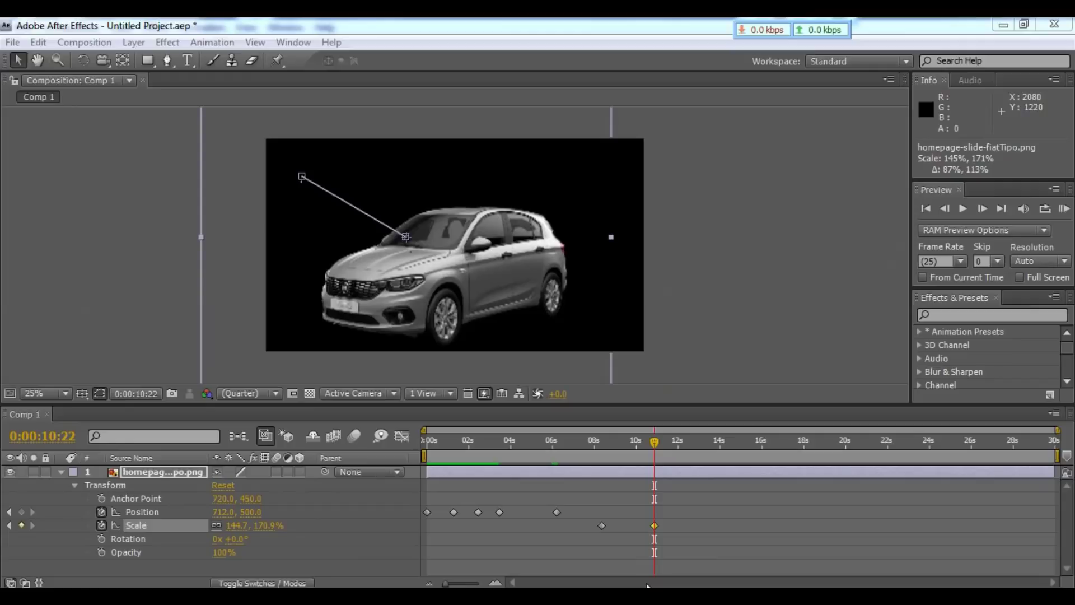
pyautogui.moveTo(658, 445); pyautogui.dragTo(401, 467)
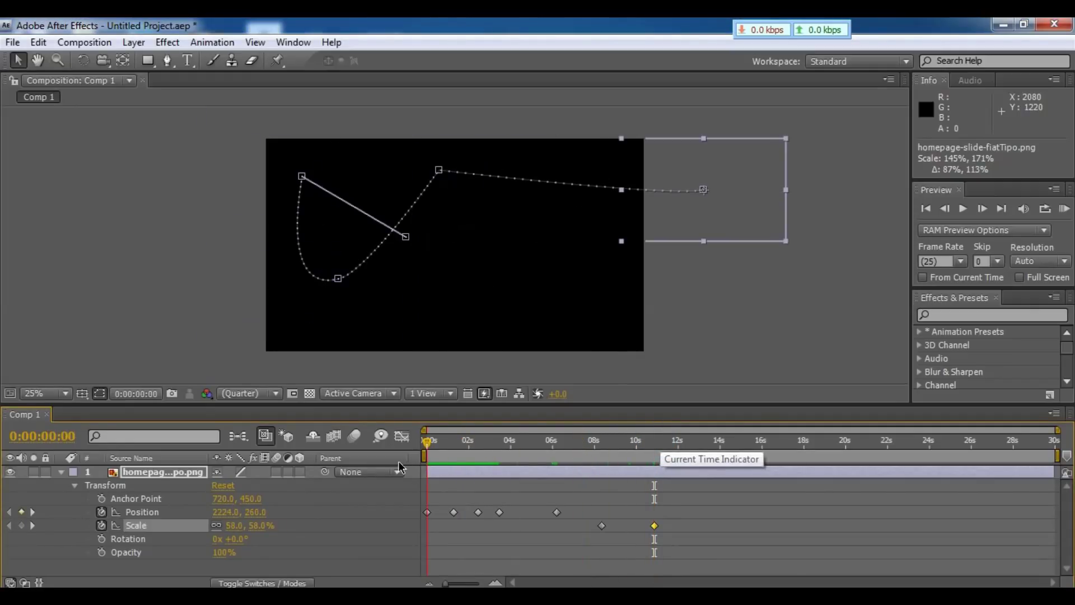
# Preview the animation and stop at 0:00:10:13, with the car scaled to 132.3, 154.8%
pyautogui.press('space')
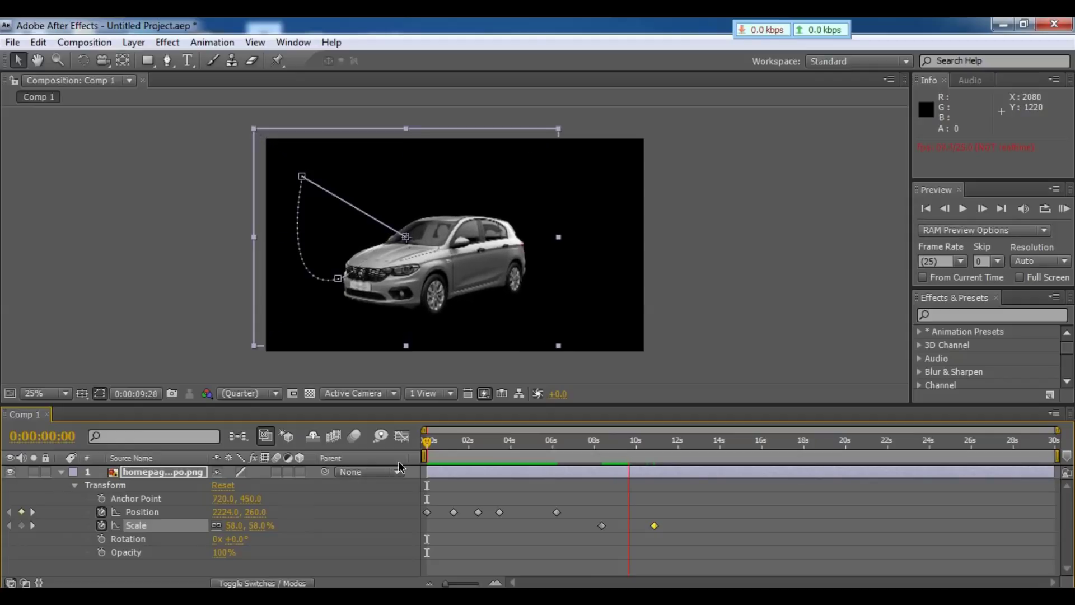
pyautogui.press('space')
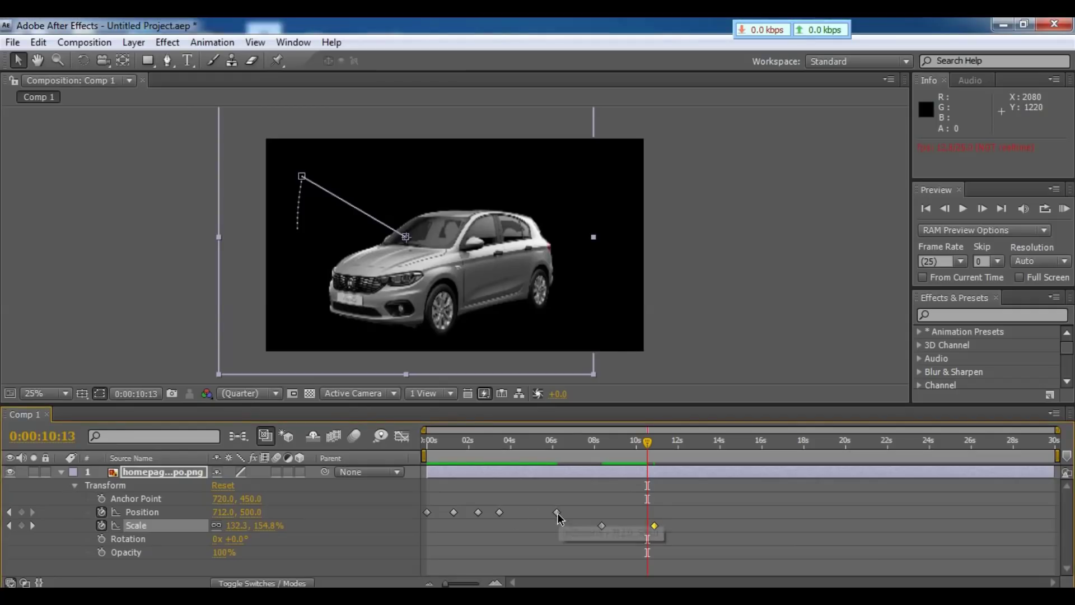
# Move the last Position keyframe to about 4 s and the Scale keyframes to about 4:06 and 6:07
pyautogui.moveTo(559, 512); pyautogui.dragTo(516, 520)
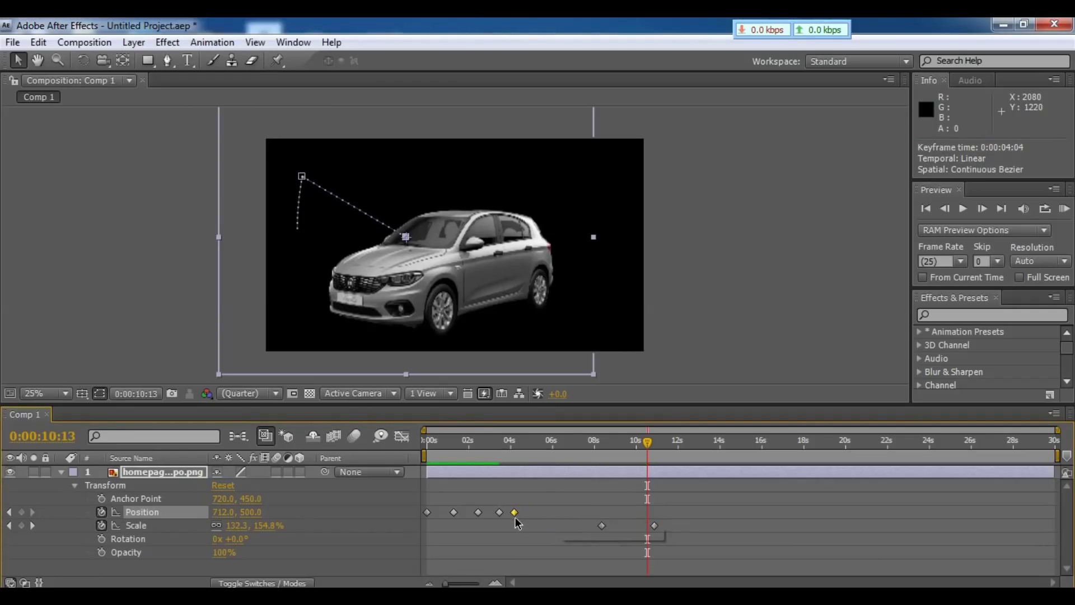
pyautogui.moveTo(603, 527); pyautogui.dragTo(517, 529)
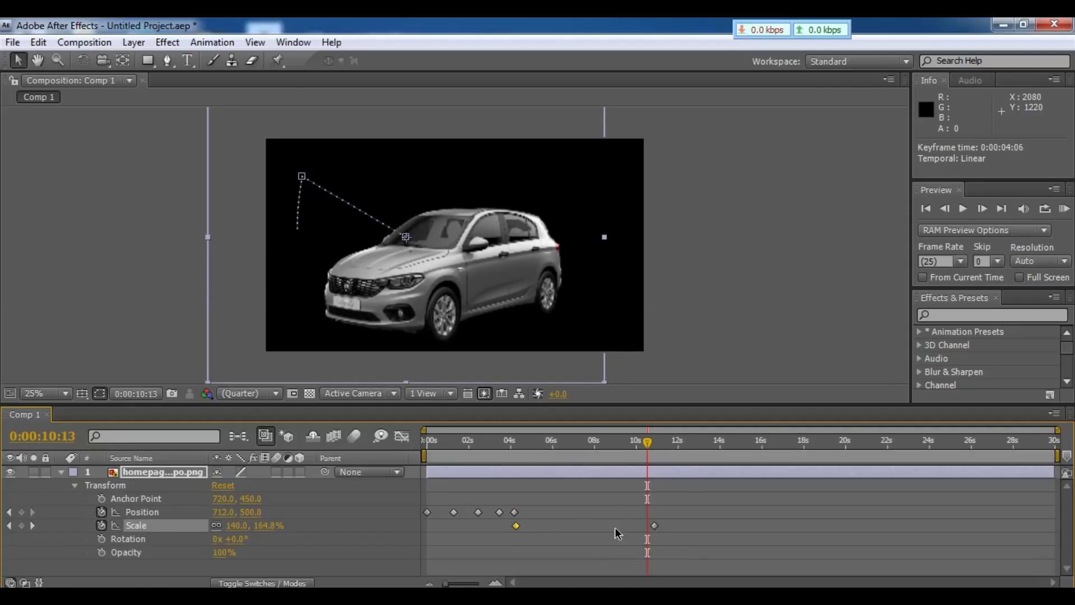
pyautogui.doubleClick(654, 526)
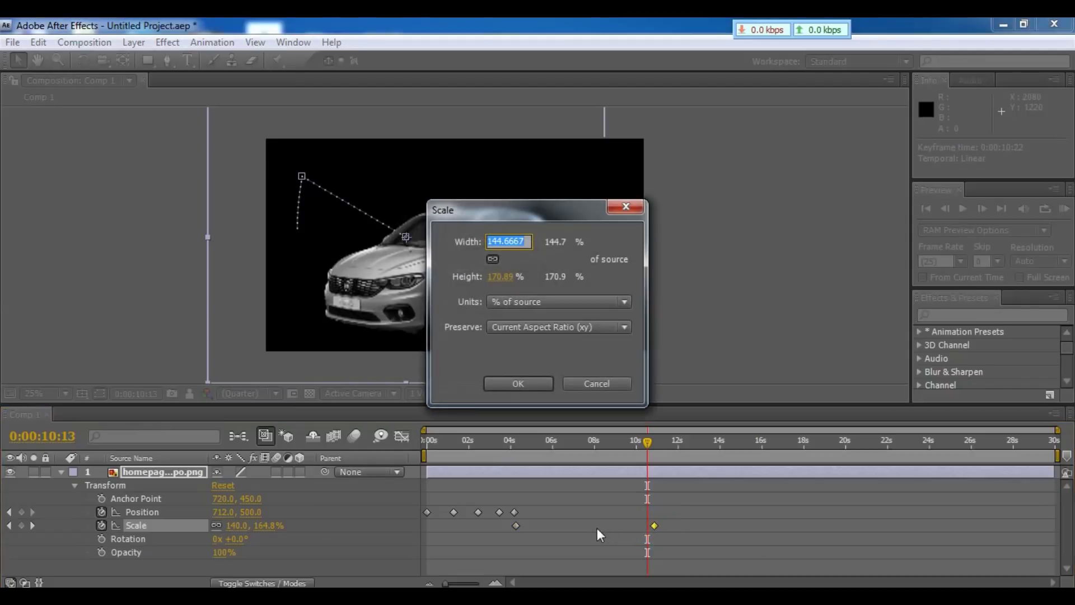
pyautogui.click(601, 386)
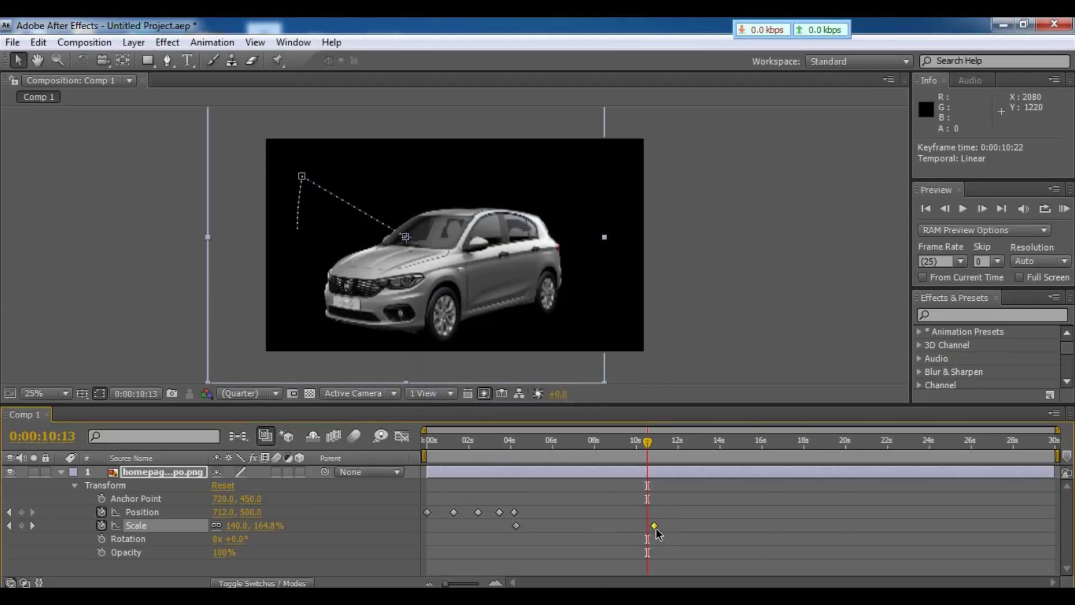
pyautogui.moveTo(657, 526); pyautogui.dragTo(558, 526)
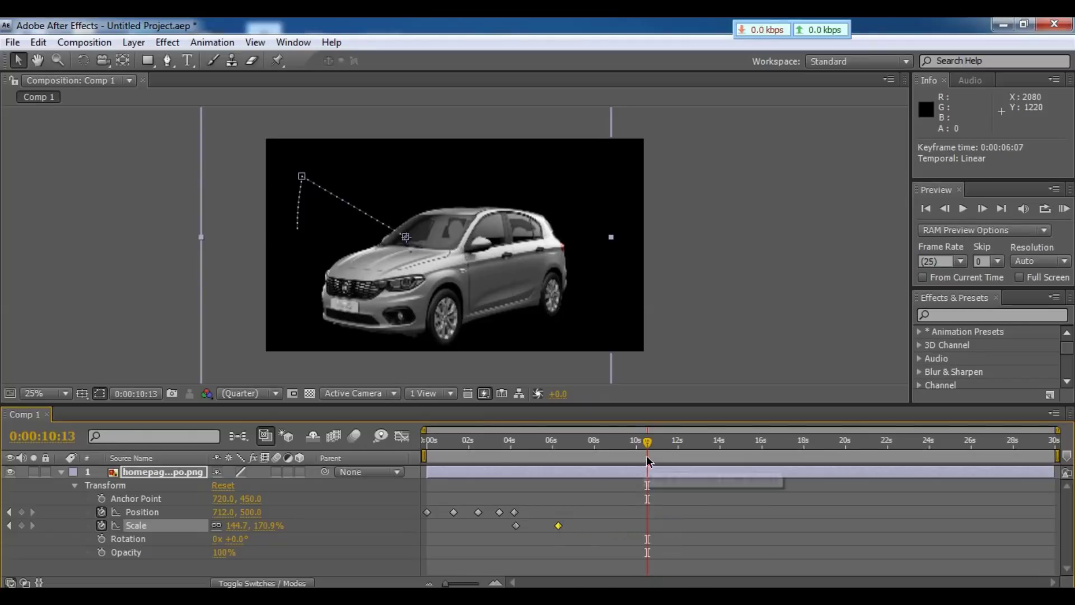
pyautogui.moveTo(647, 447); pyautogui.dragTo(367, 444)
# Preview the retimed animation, stopping at 0:00:07:01 with the car at 144.7%, 170.9% scale
pyautogui.press('space')
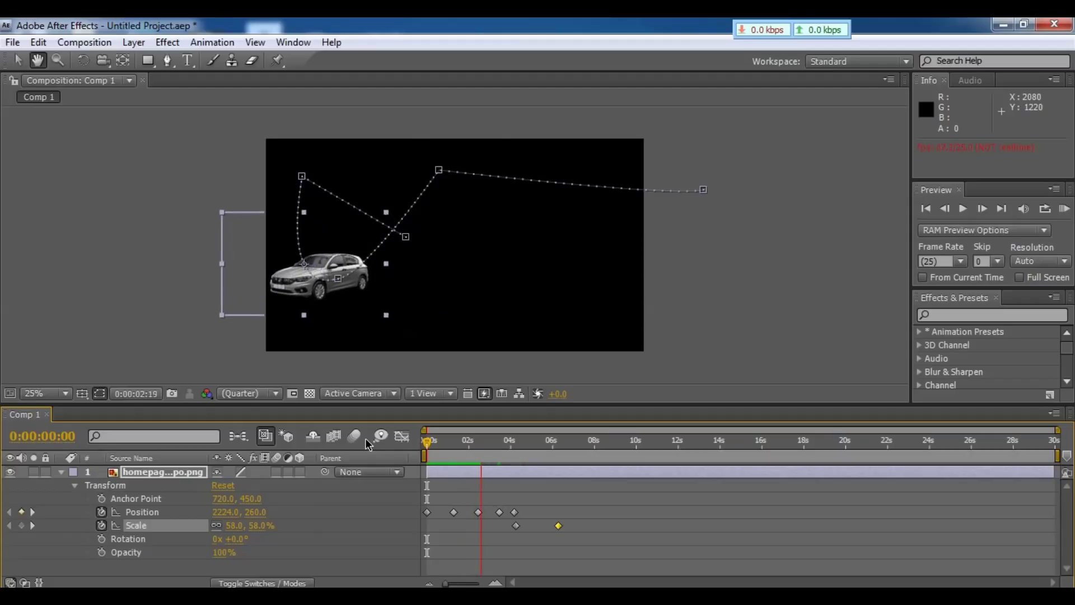
pyautogui.press('space')
pyautogui.press('space')
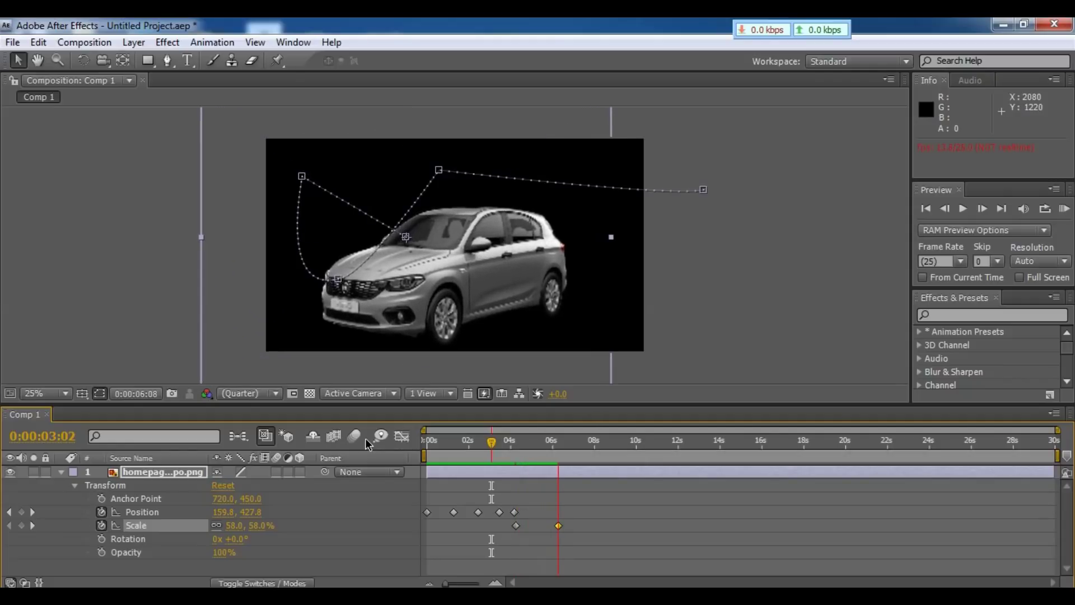
pyautogui.press('space')
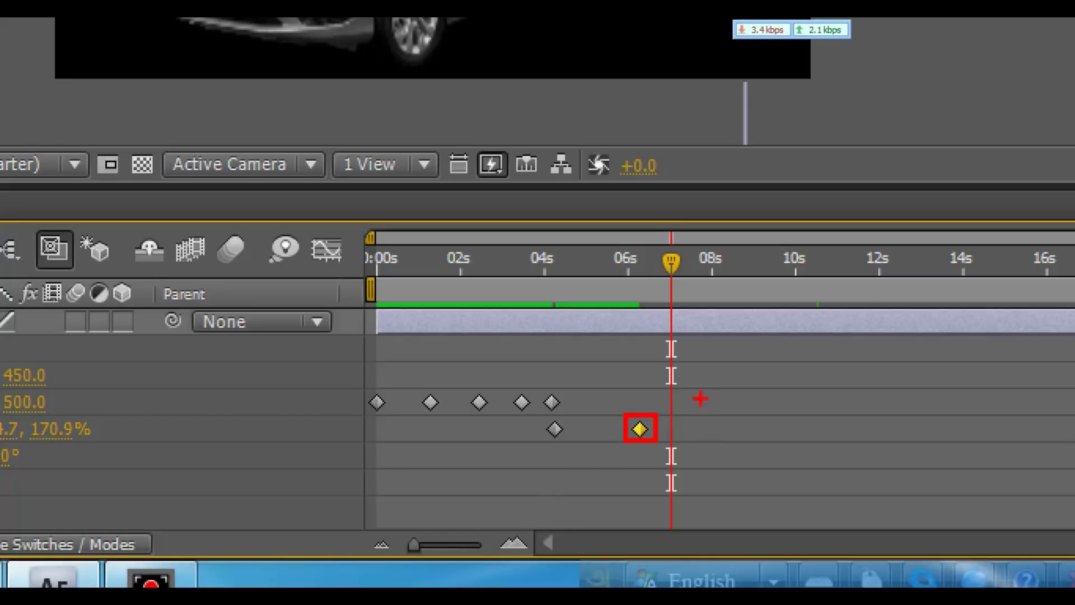
pyautogui.click(572, 432)
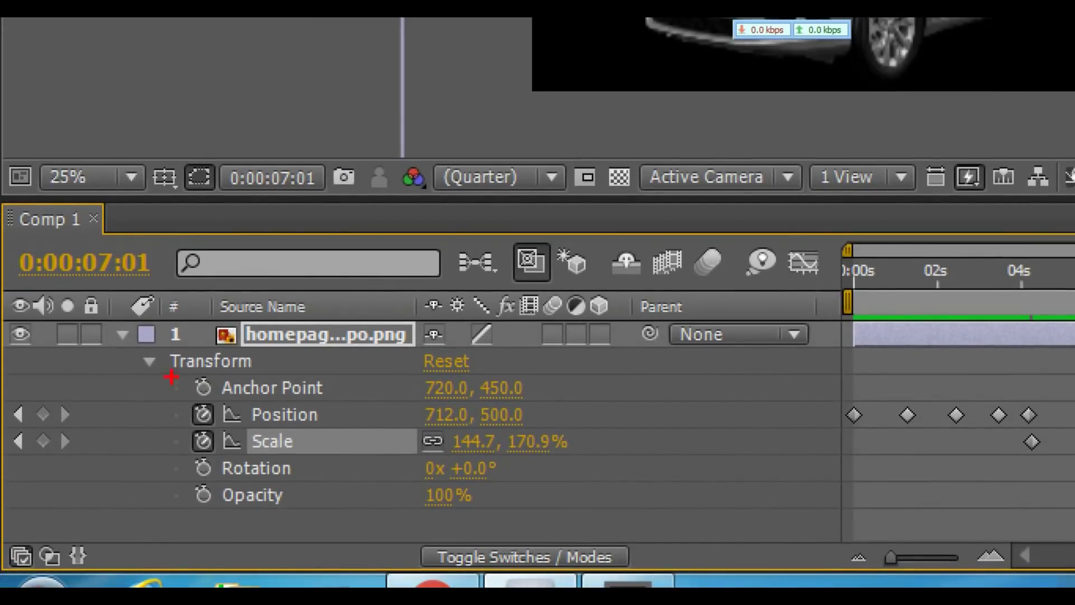
# Set a first Rotation keyframe of 0x +0.0° at 0:00:07:01, then move the time to 0:00:09:07
pyautogui.moveTo(170, 370); pyautogui.dragTo(247, 509)
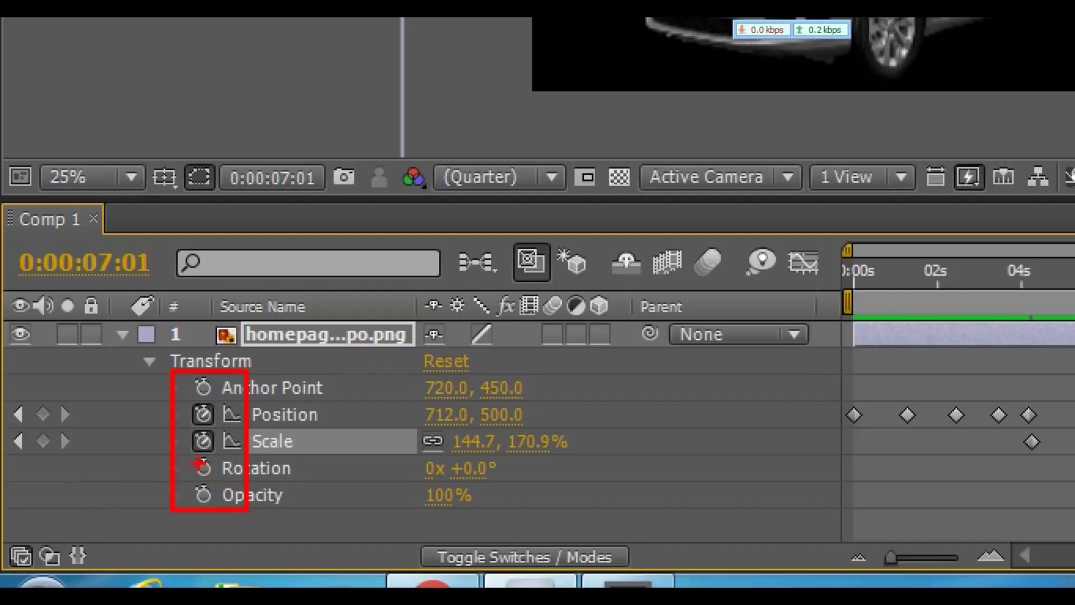
pyautogui.moveTo(180, 454)
pyautogui.mouseDown()
pyautogui.moveTo(231, 478)
pyautogui.moveTo(309, 486)
pyautogui.mouseUp()
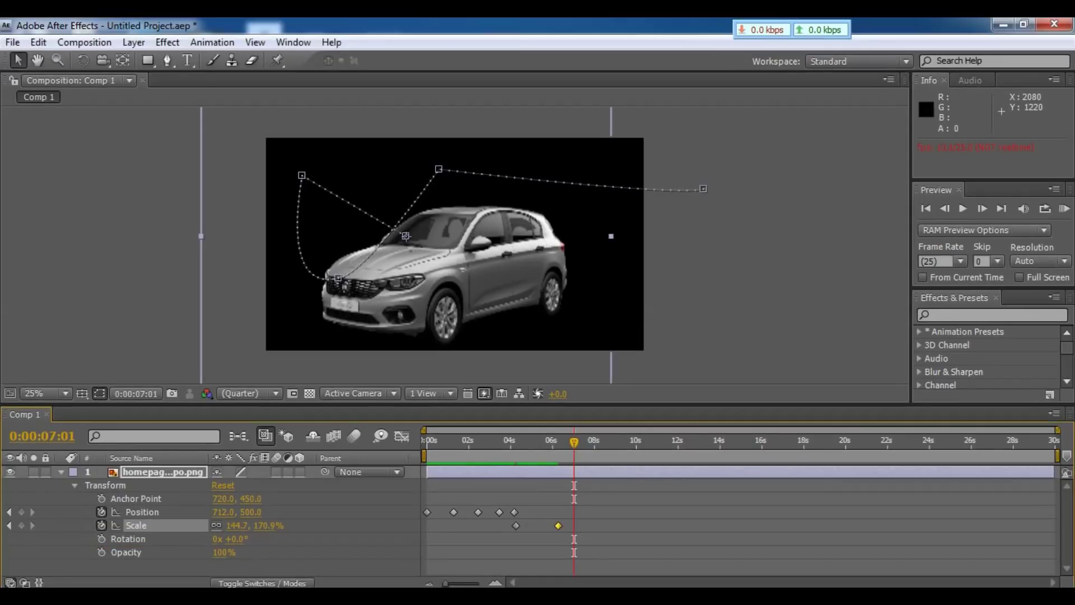
pyautogui.click(101, 538)
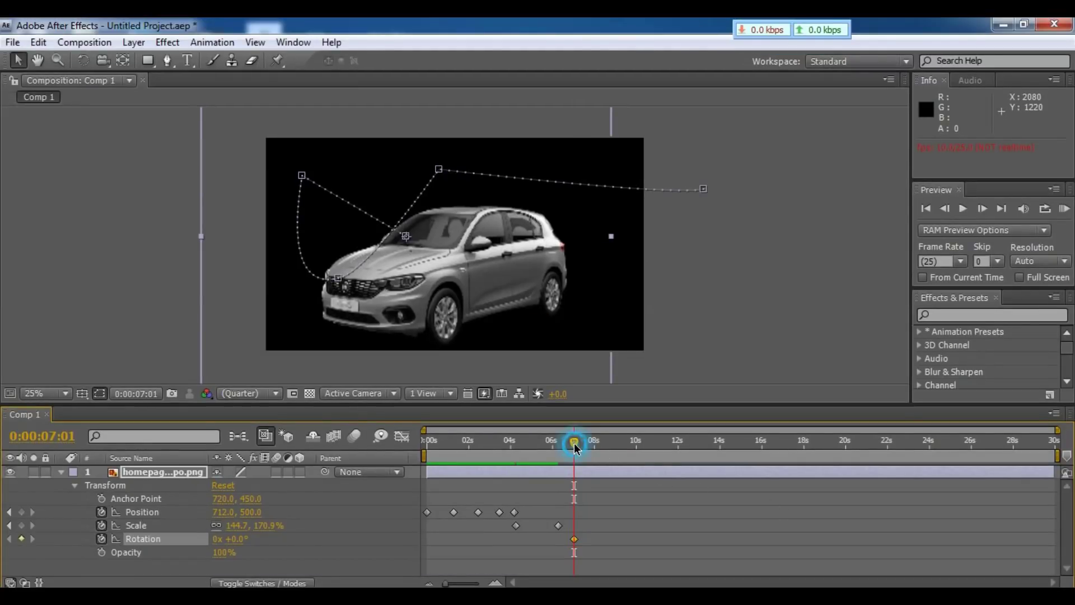
pyautogui.moveTo(574, 442); pyautogui.dragTo(621, 442)
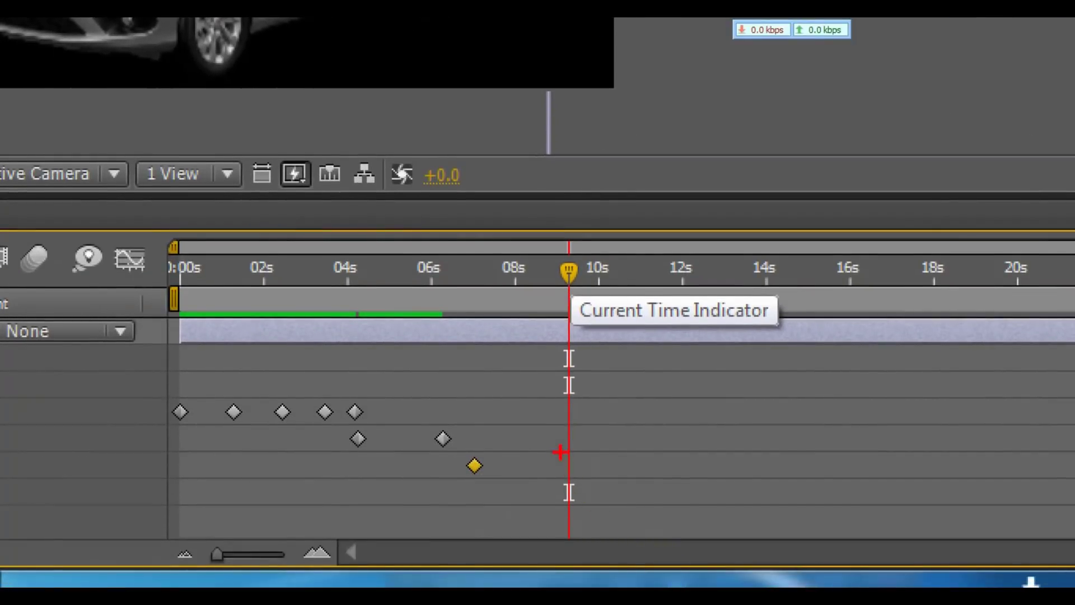
# Set Rotation to 1x +0.0° at 0:00:09:07 so the car spins one full turn
pyautogui.click(569, 460)
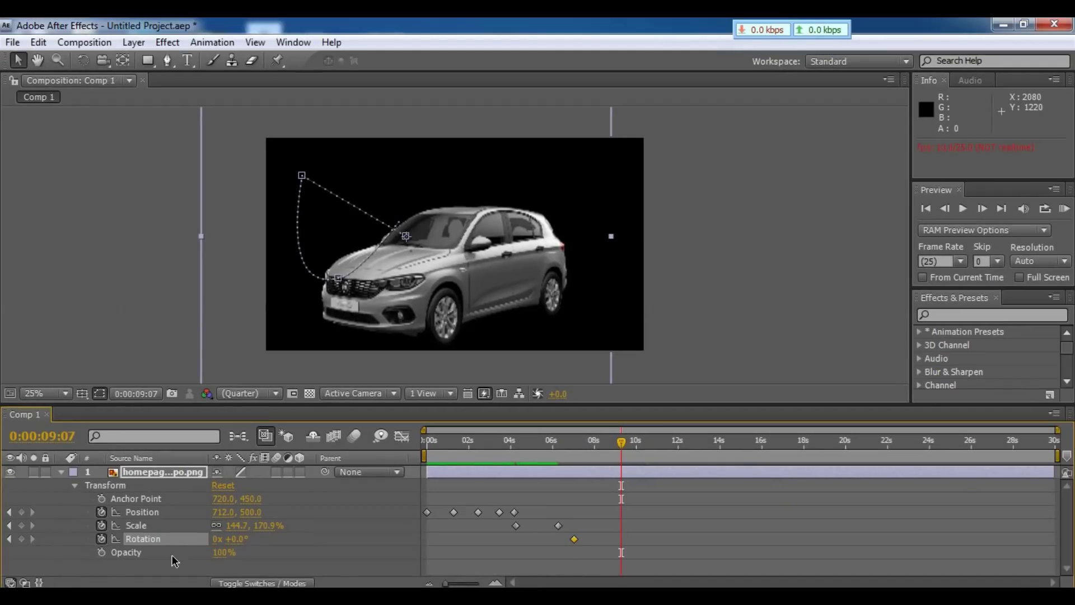
pyautogui.click(217, 539)
pyautogui.write('1')
pyautogui.press('Return')
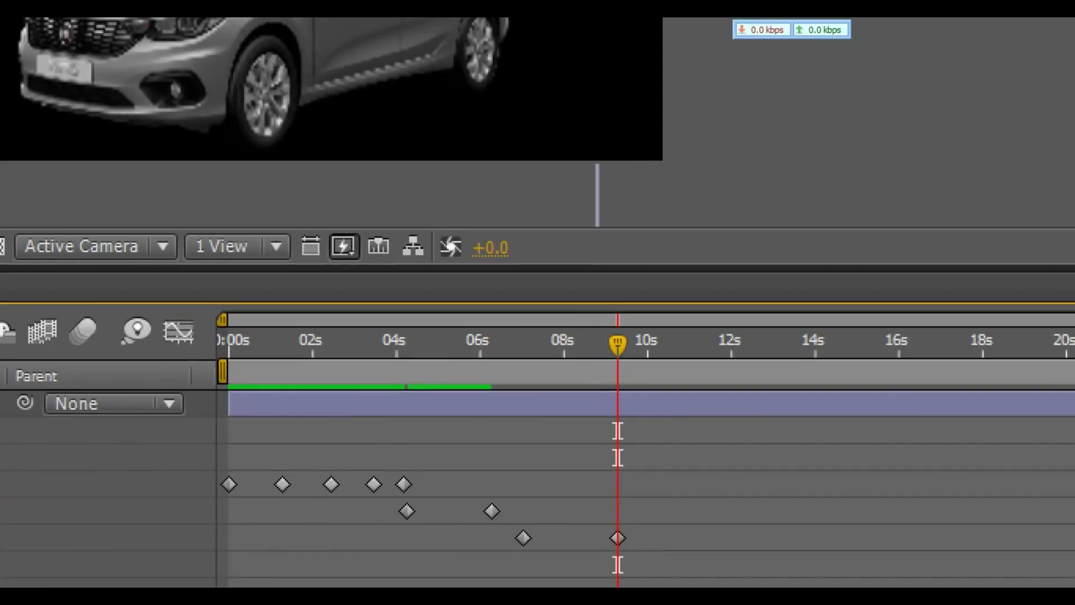
# Scrub back to about 6 seconds and preview the car's full spin, stopping near 9 seconds
pyautogui.click(622, 539)
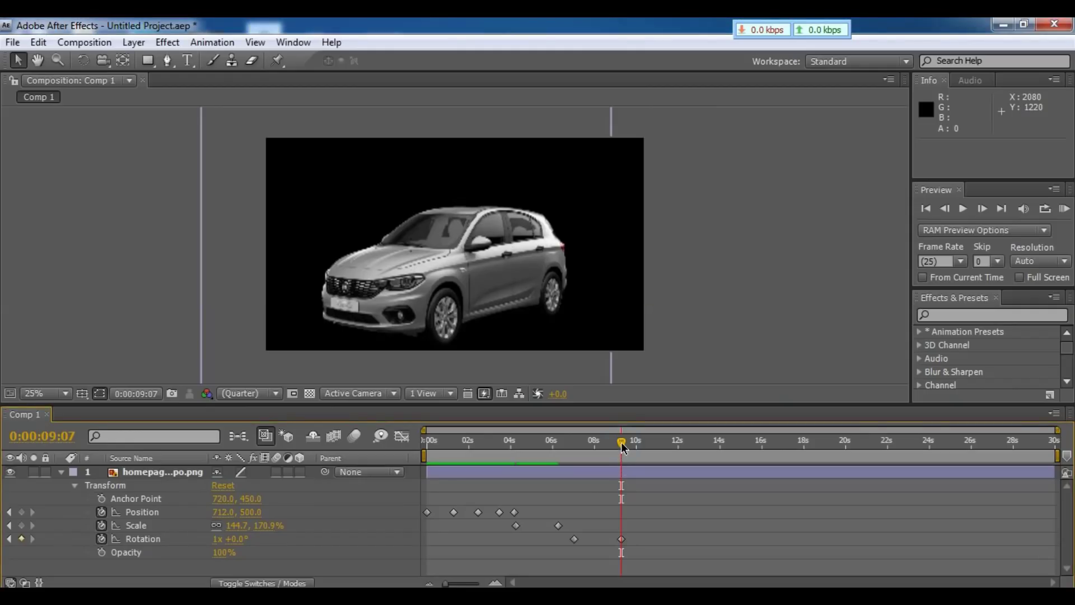
pyautogui.moveTo(622, 445); pyautogui.dragTo(562, 448)
pyautogui.press('space')
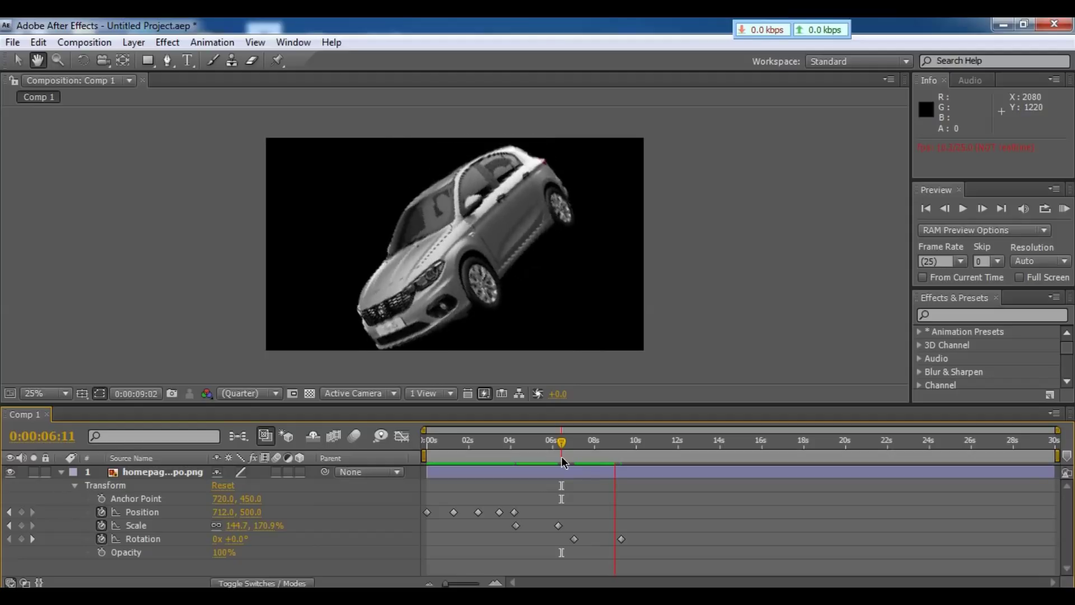
pyautogui.press('space')
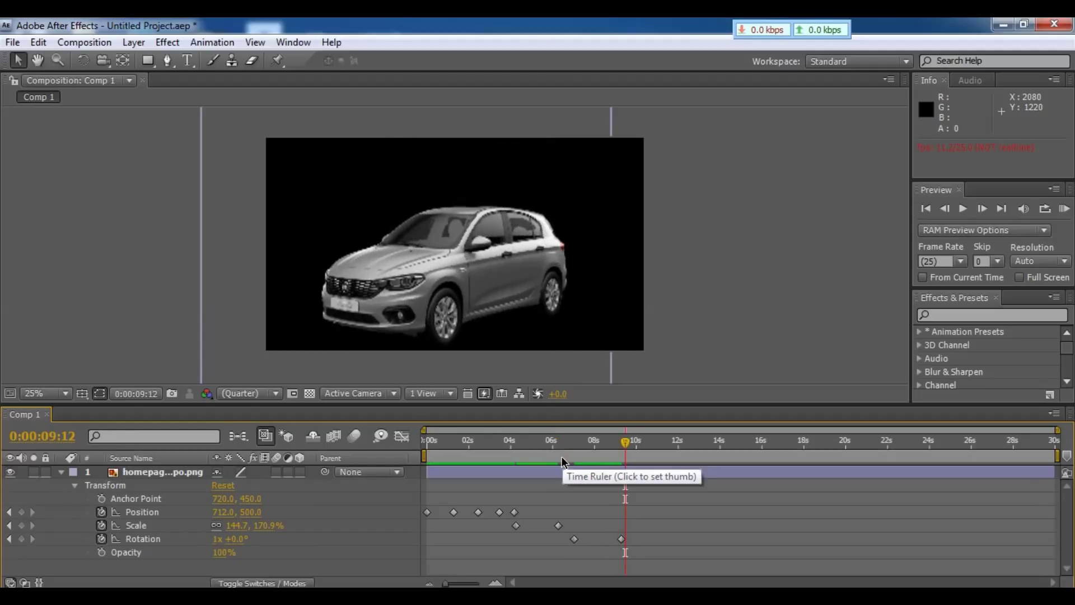